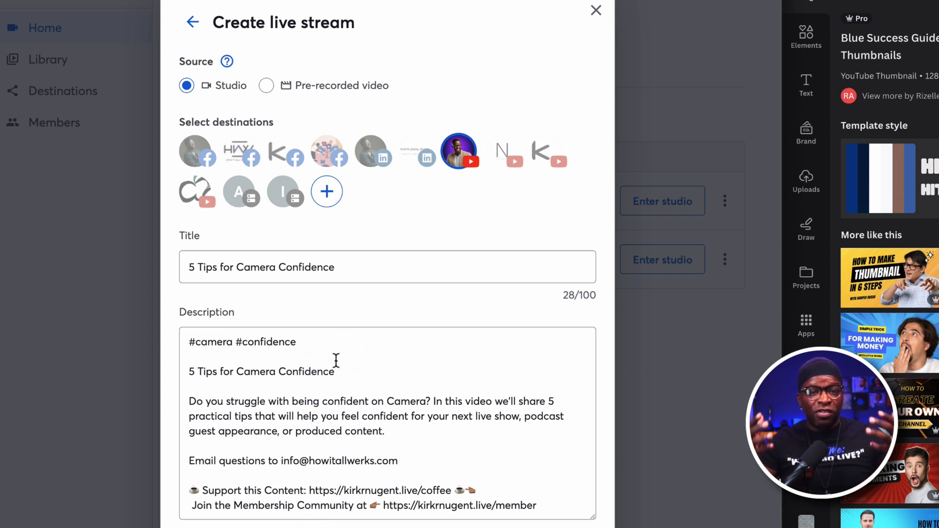
Schedule the live stream for Apr 8, 2024 at 07:00 PM
left_click(221, 476)
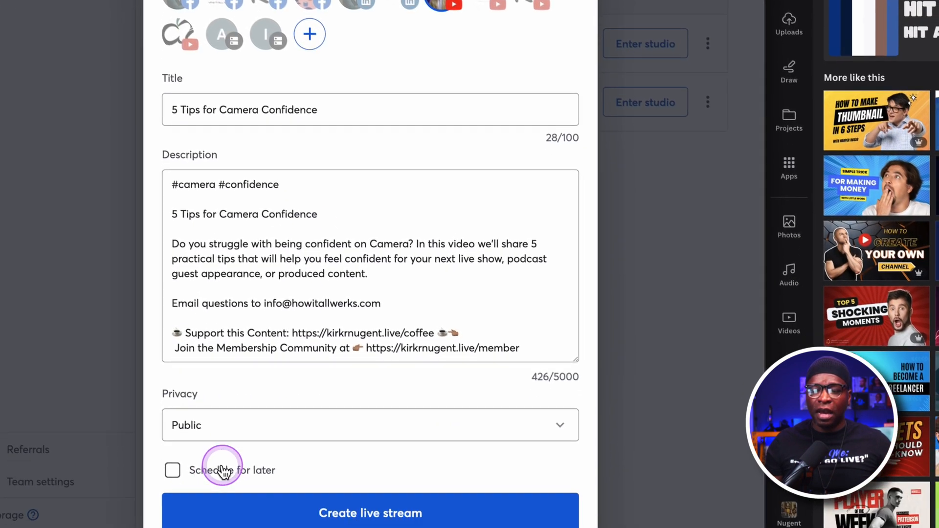
scroll(362, 325, "down", 3)
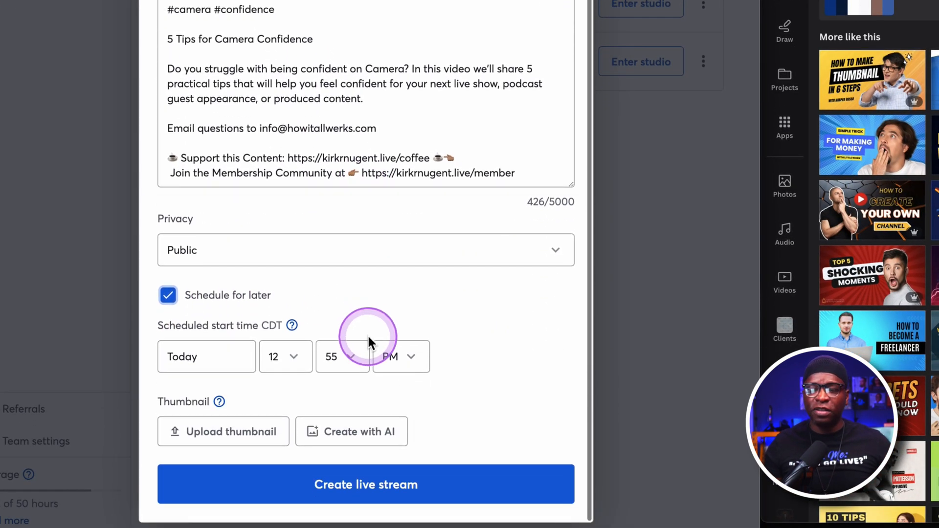
left_click(212, 357)
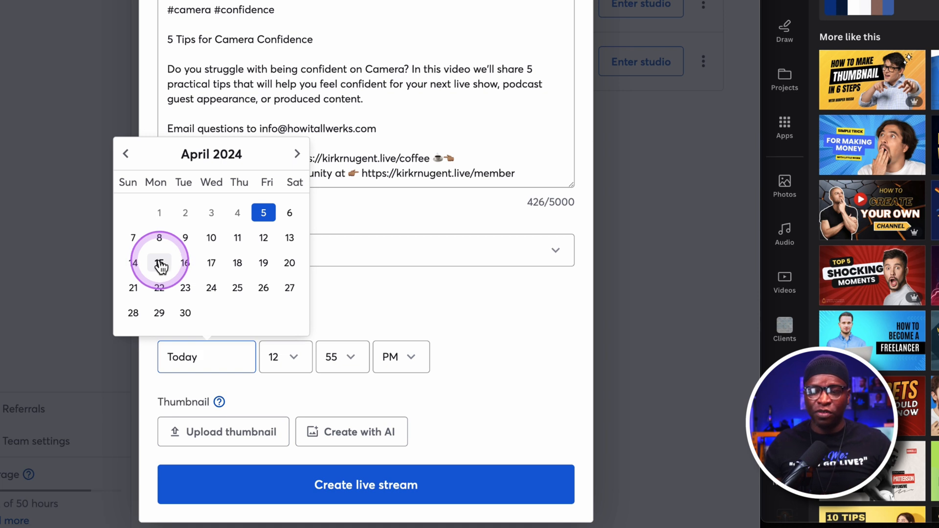
left_click(159, 239)
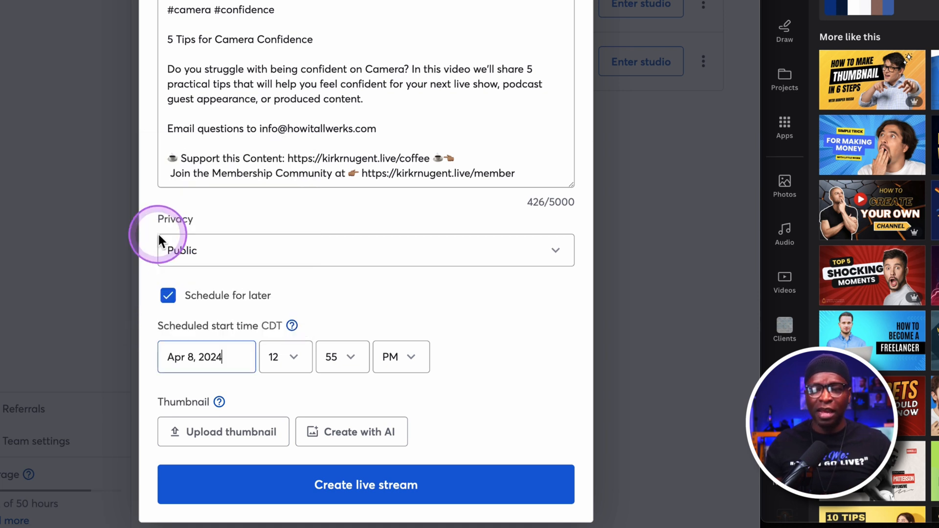
left_click(284, 356)
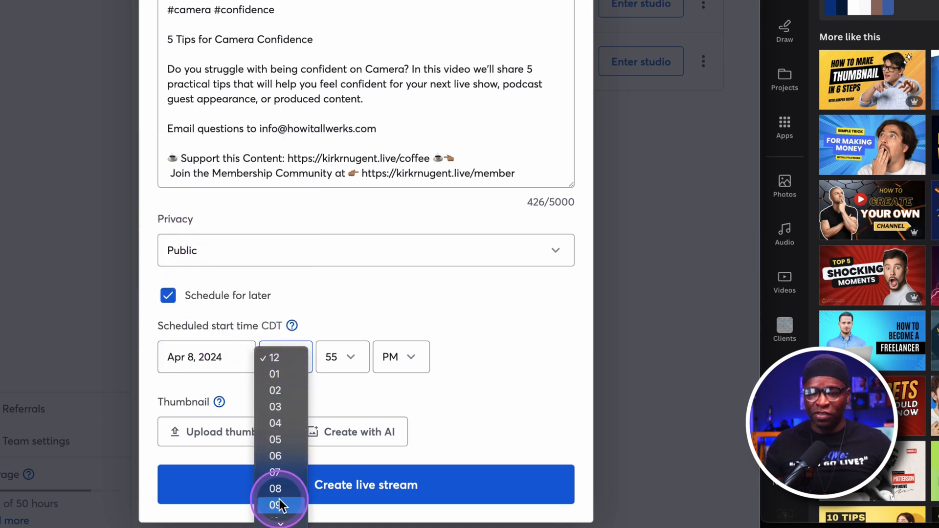
left_click(276, 473)
left_click(354, 353)
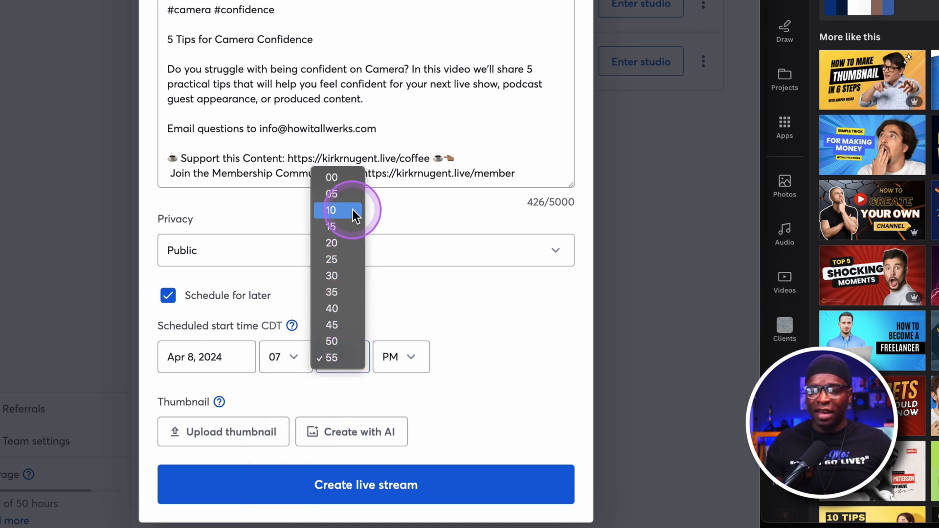
left_click(333, 182)
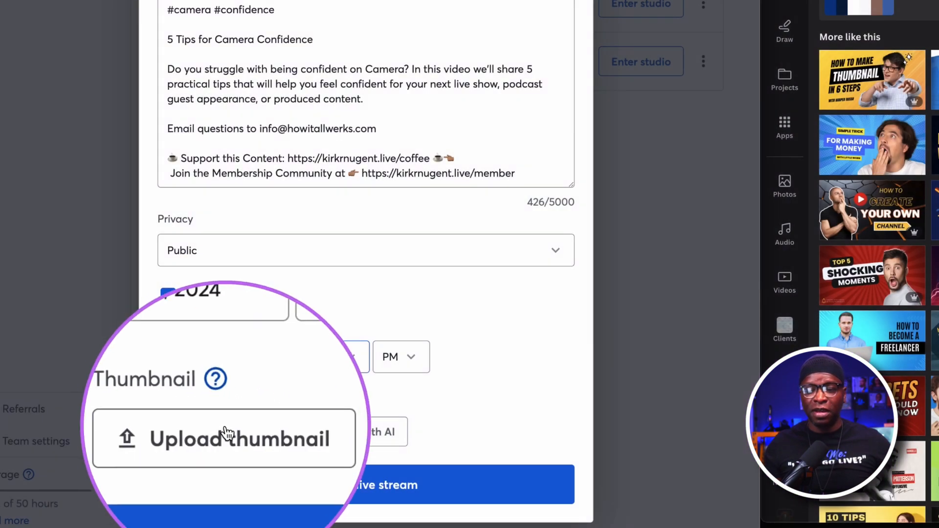
Start an AI-created thumbnail and try several layouts, settling on the one with the person left of the title
left_click(363, 436)
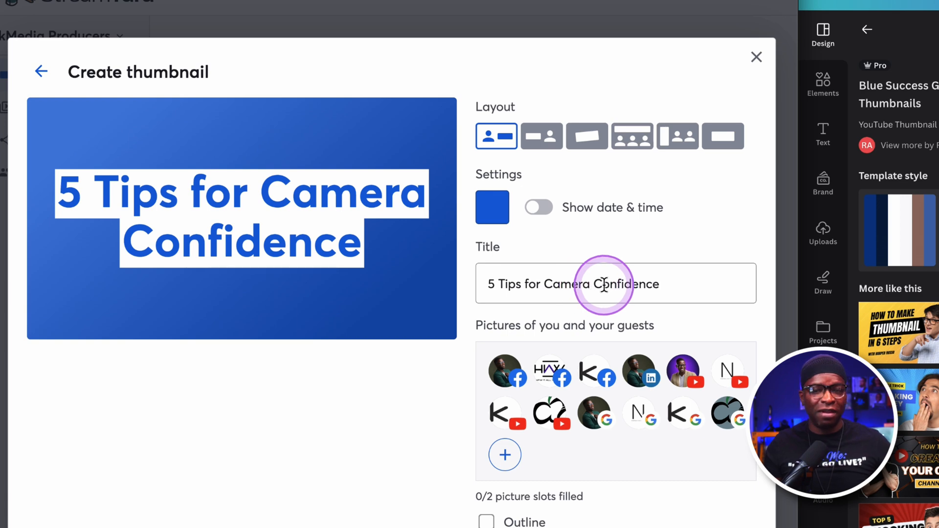
left_click(538, 136)
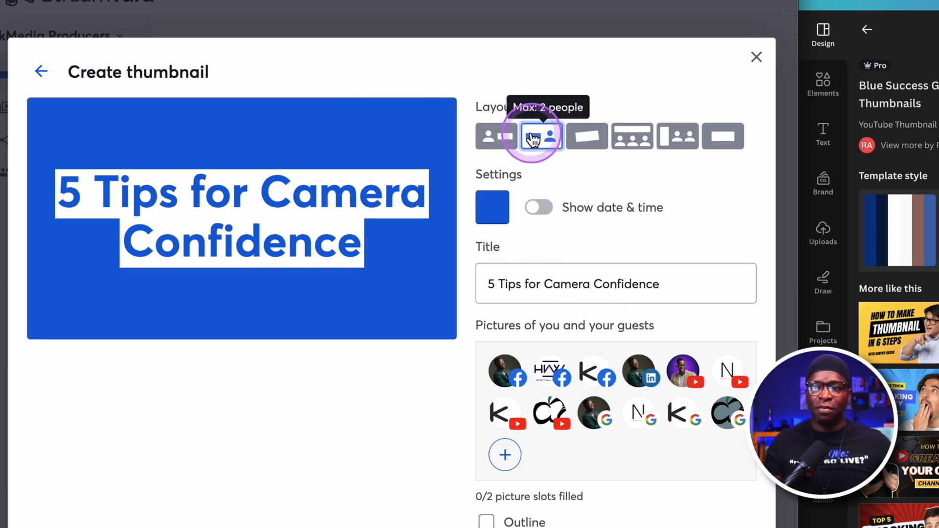
left_click(594, 141)
left_click(636, 139)
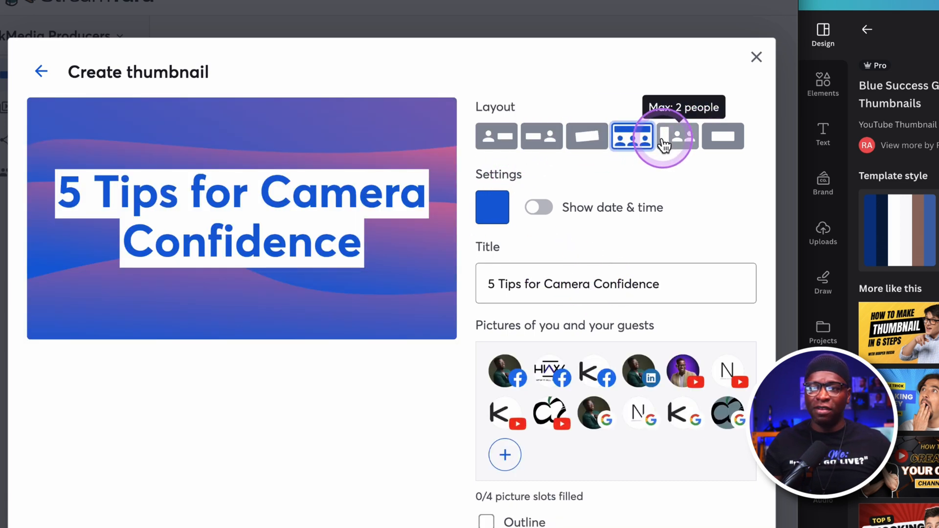
left_click(660, 154)
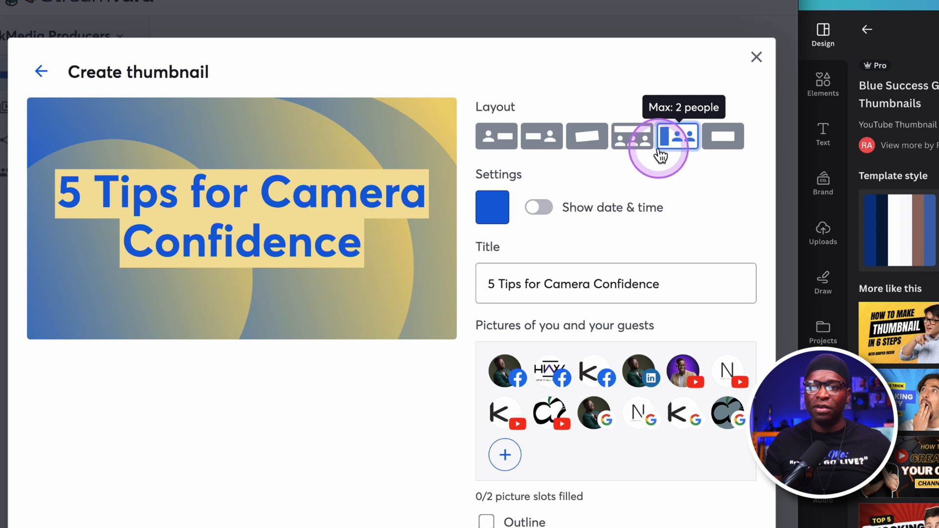
left_click(493, 140)
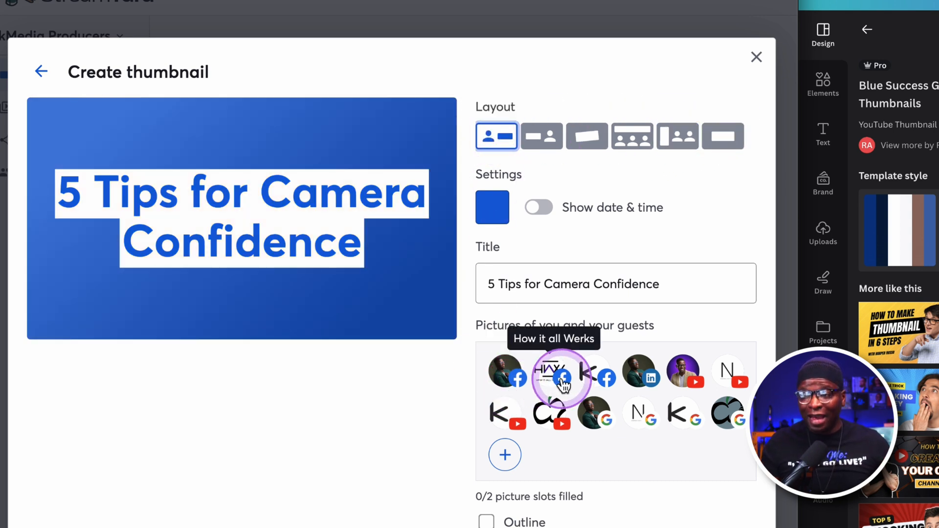
Add the LinkedIn profile picture to the thumbnail and compare it with and without its background
left_click(640, 372)
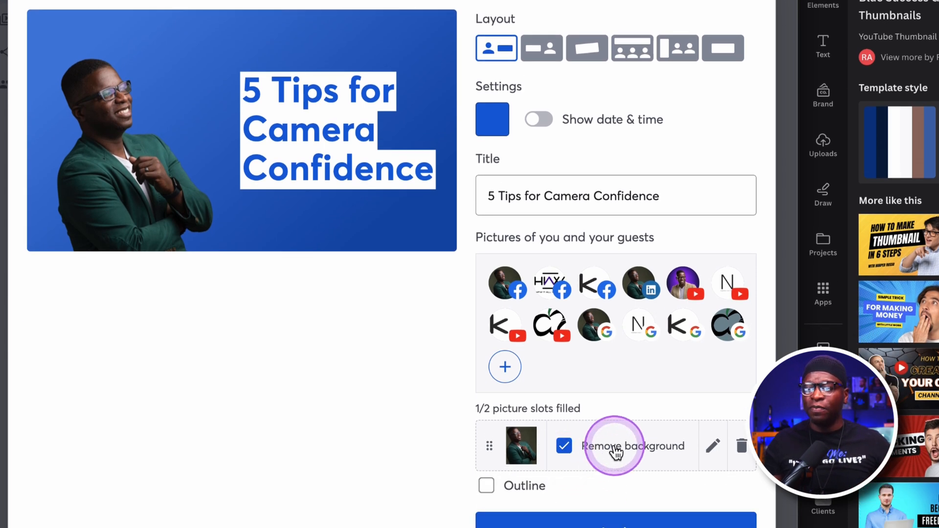
left_click(564, 446)
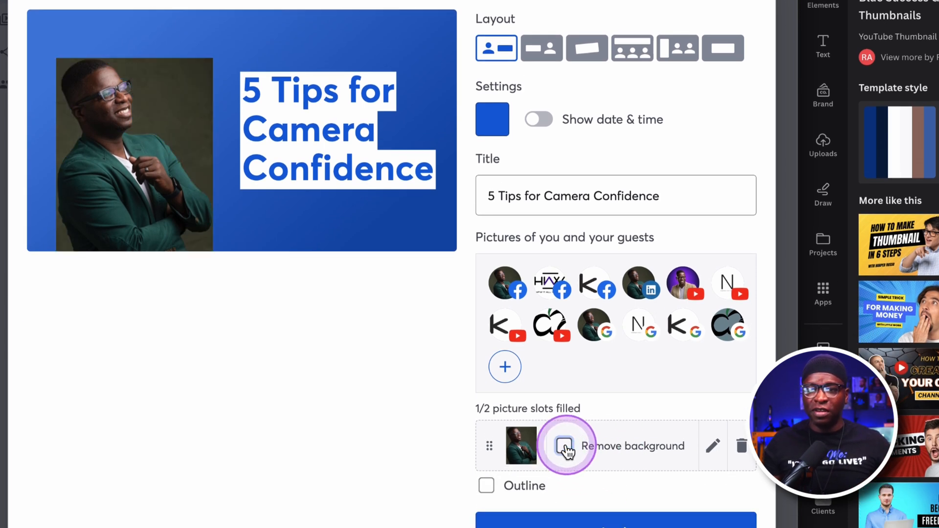
left_click(564, 446)
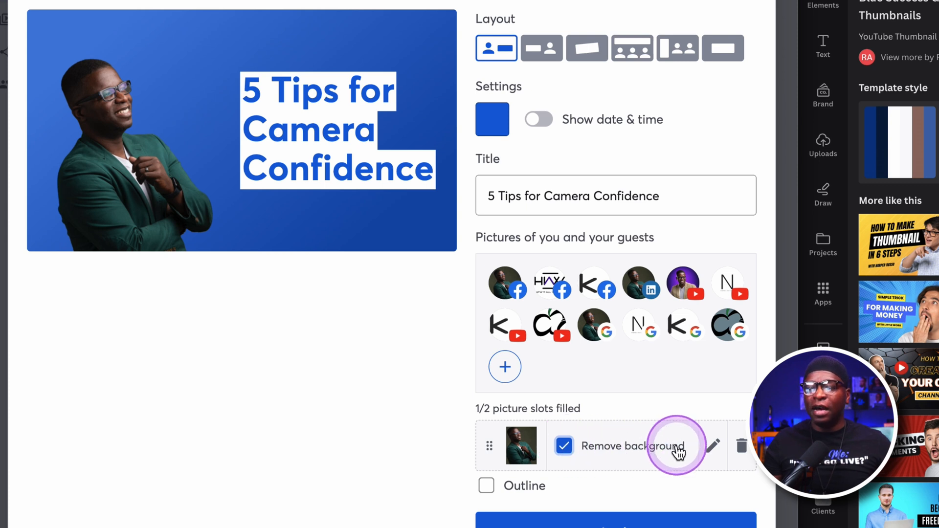
Enable the picture outline and remove the LinkedIn profile picture from the thumbnail
left_click(512, 486)
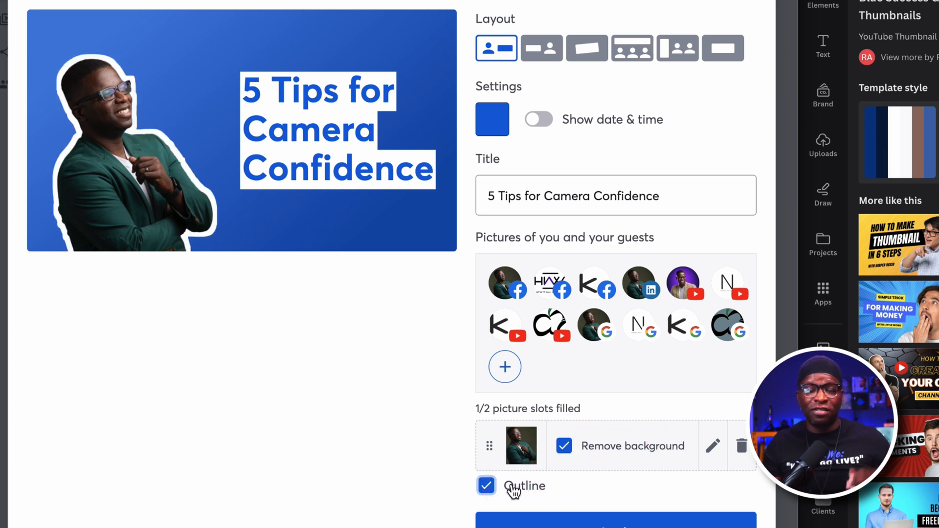
left_click(647, 478)
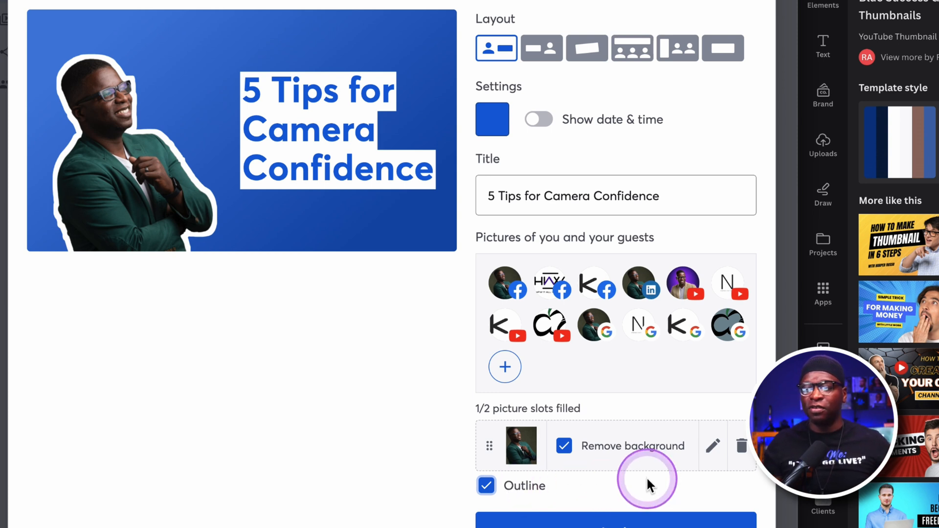
left_click(741, 446)
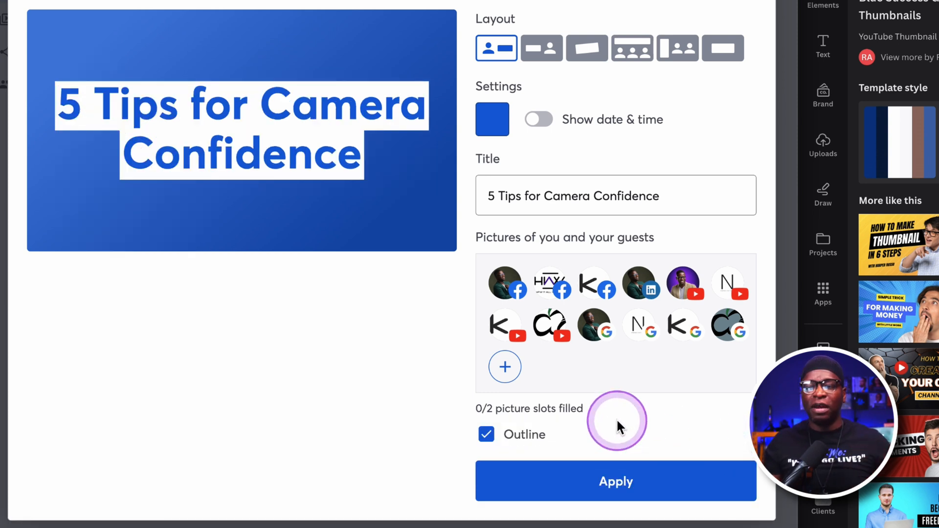
Add "Photo on 4-18-21 at 1.58 PM.jpg" from Downloads to the thumbnail with its background removed
left_click(506, 367)
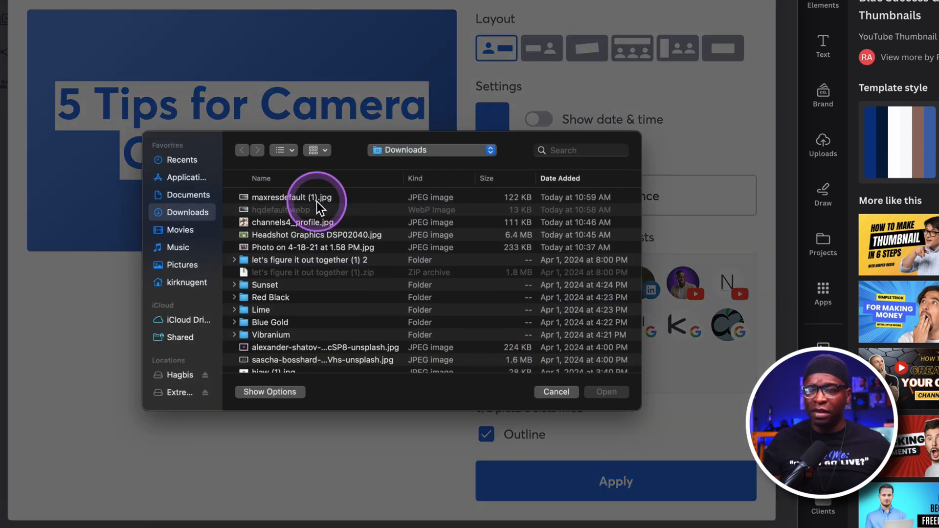
left_click(292, 248)
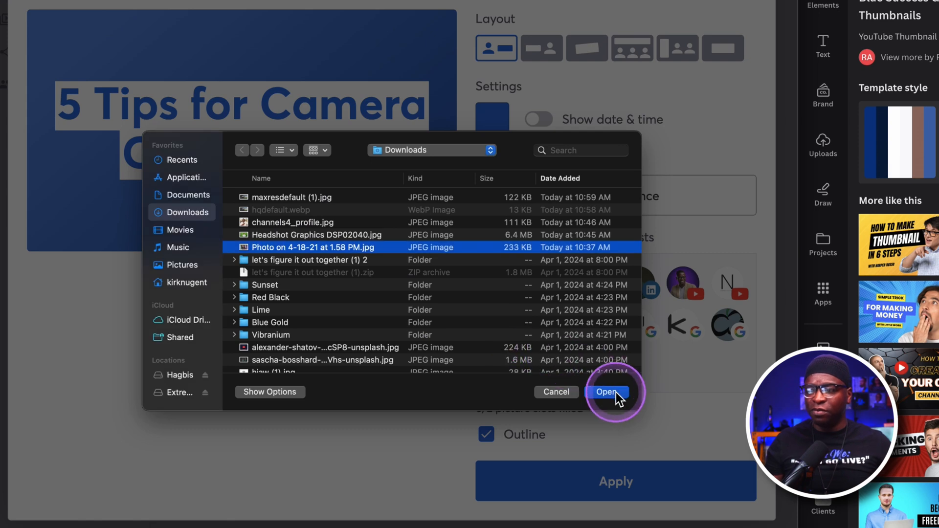
left_click(611, 391)
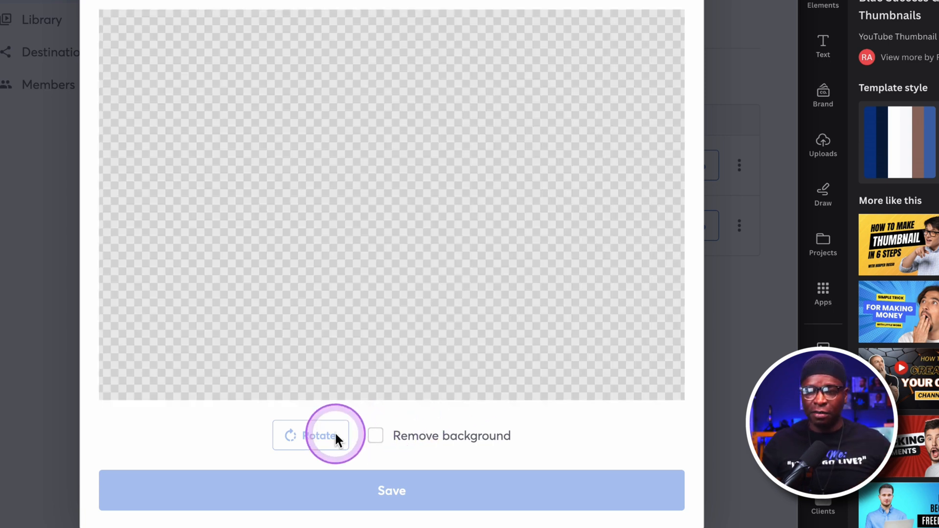
left_click(375, 436)
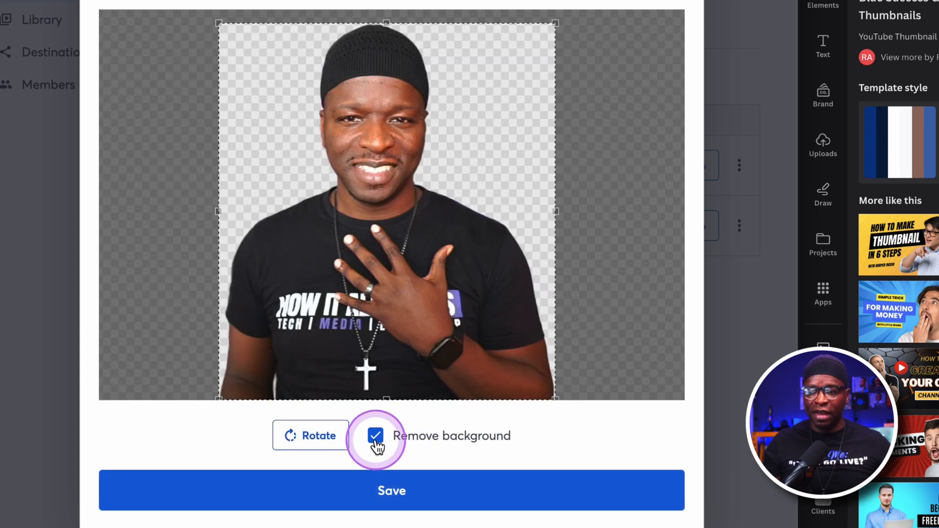
left_click(377, 442)
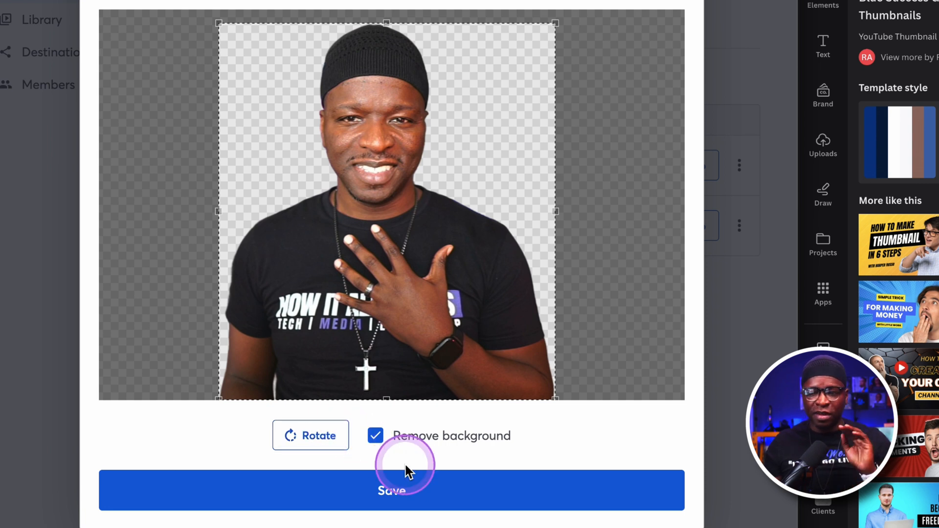
left_click(420, 492)
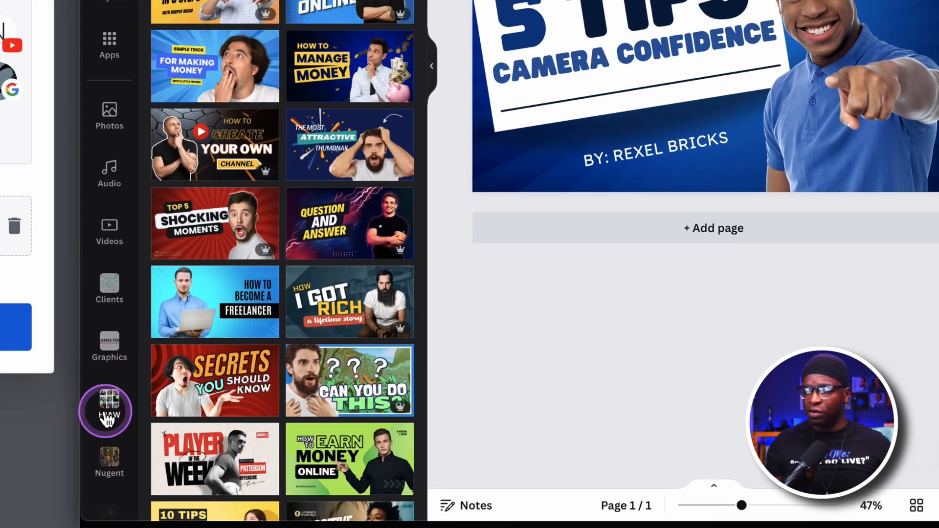
Switch to Canva and upload "Photo on 4-18-21 at 1.58 PM.jpg" from Downloads into the HIAW folder
left_click(492, 441)
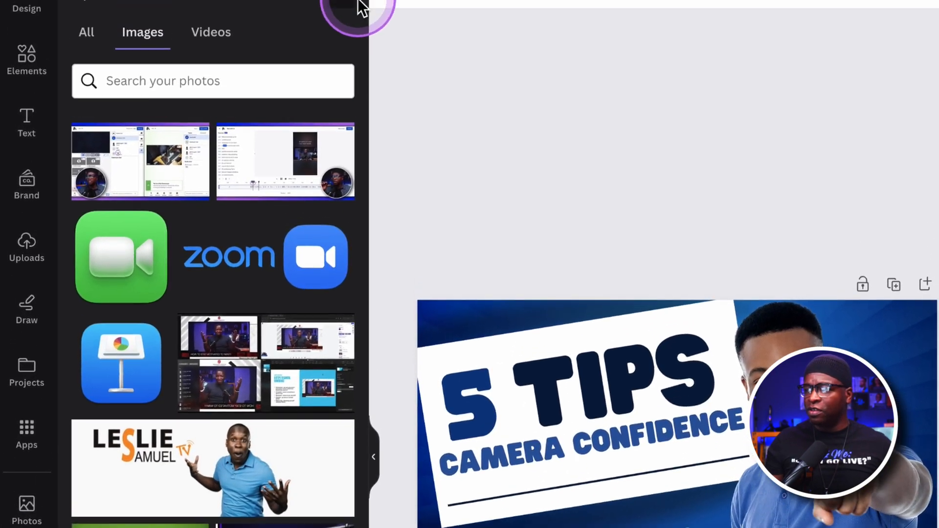
left_click(337, 30)
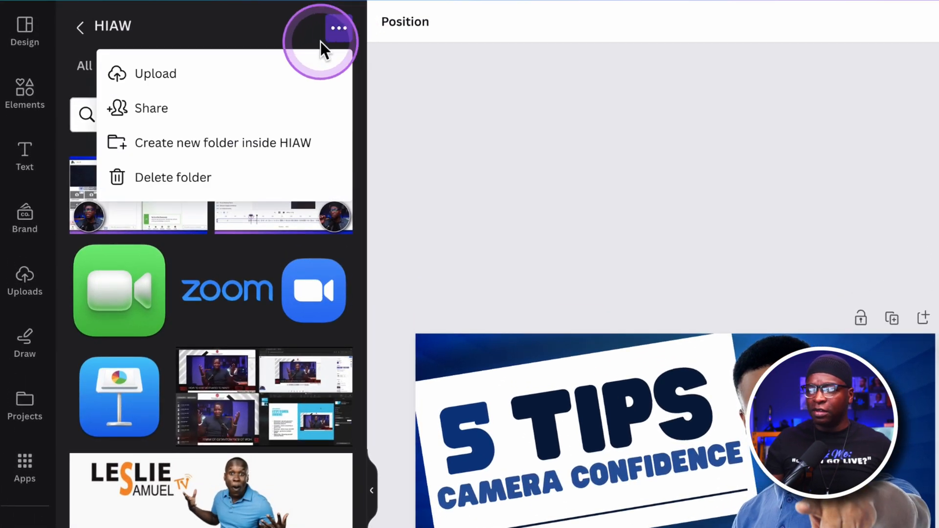
left_click(171, 75)
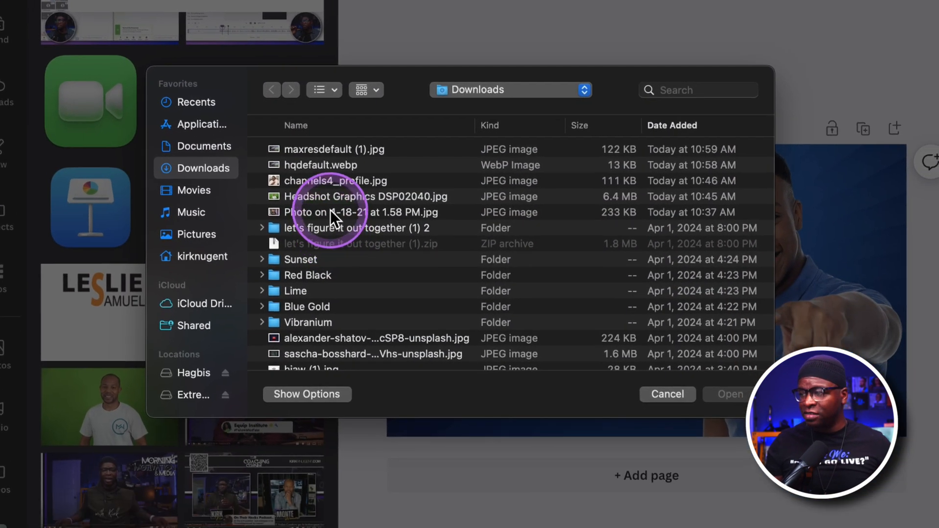
left_click(354, 356)
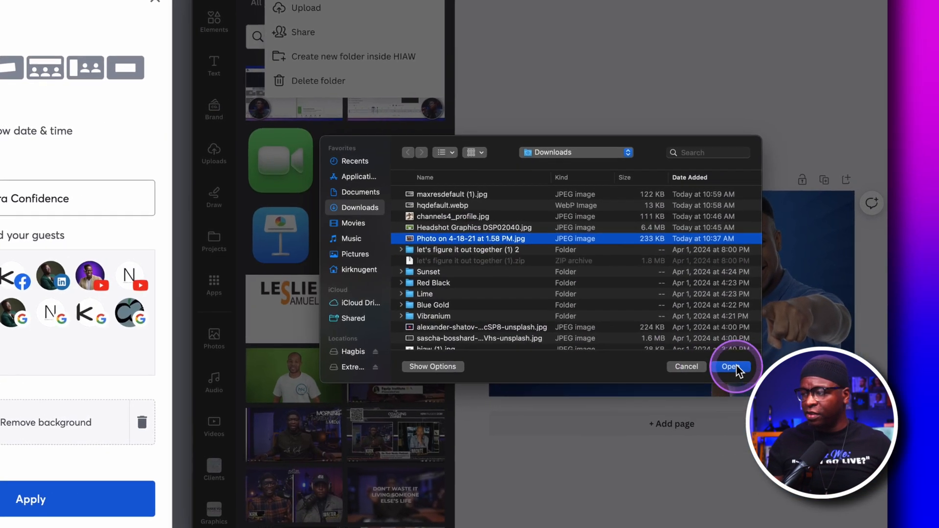
left_click(753, 379)
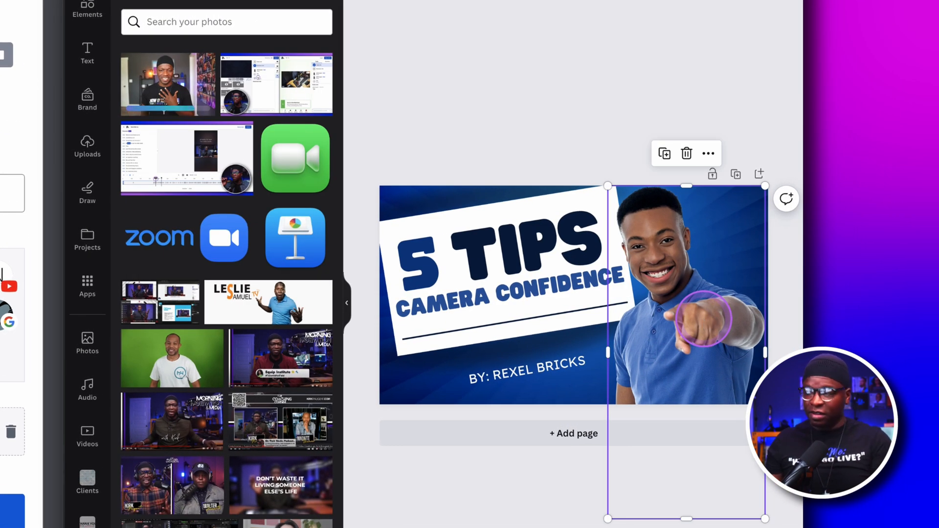
Replace the template's pointing man with the uploaded photo and place it at the right side of the thumbnail design
key("Delete")
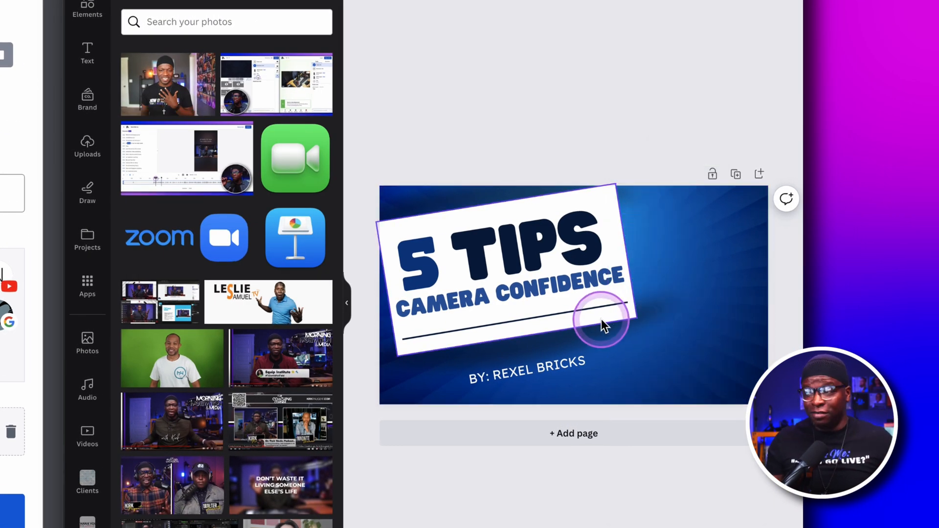
left_click(188, 93)
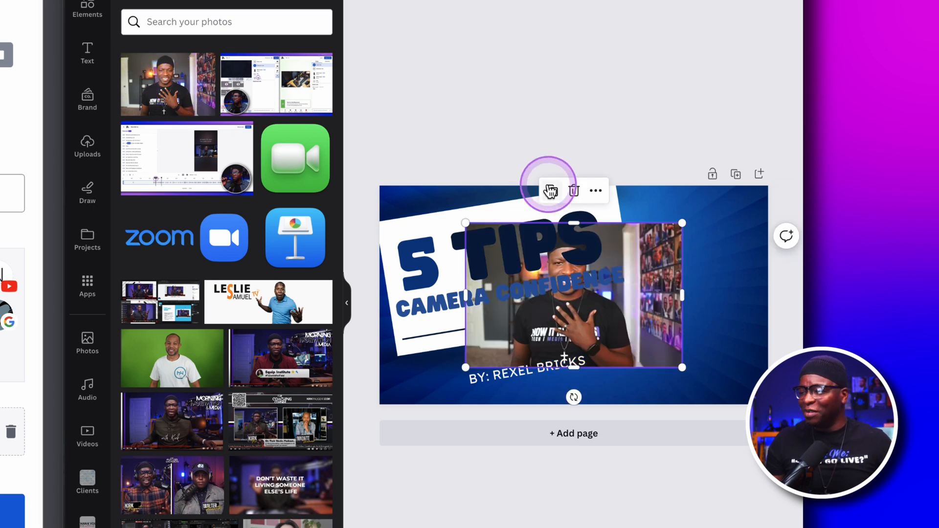
left_click_drag(630, 300, 710, 310)
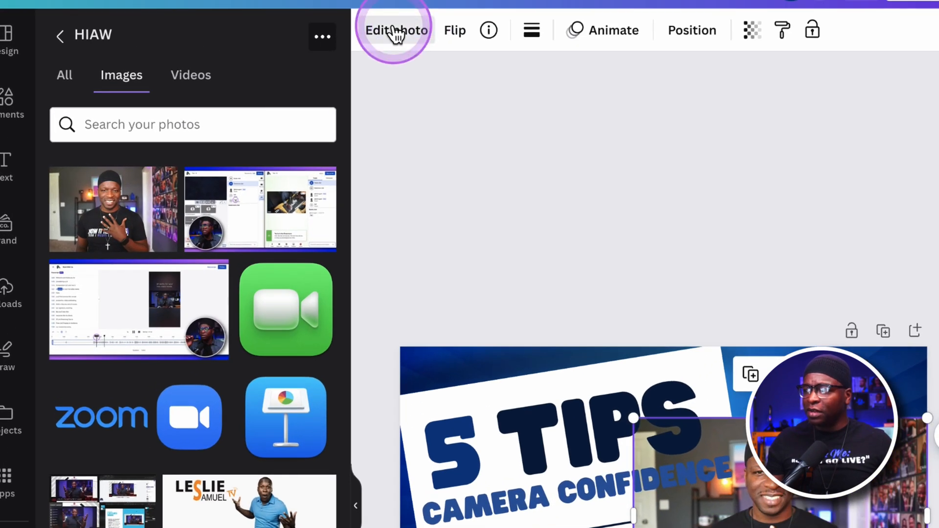
Remove the background of the placed photo with BG Remover, dismissing the new photo editor notice
left_click(394, 32)
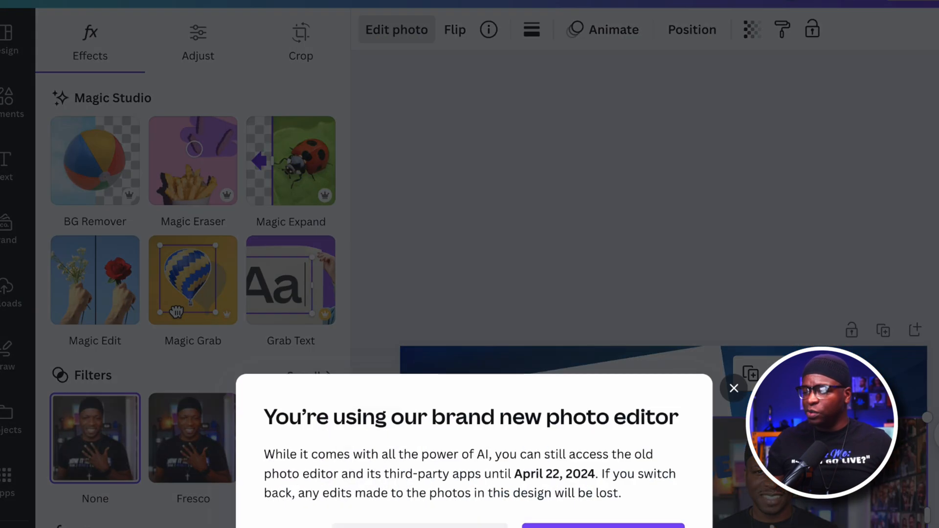
left_click(587, 519)
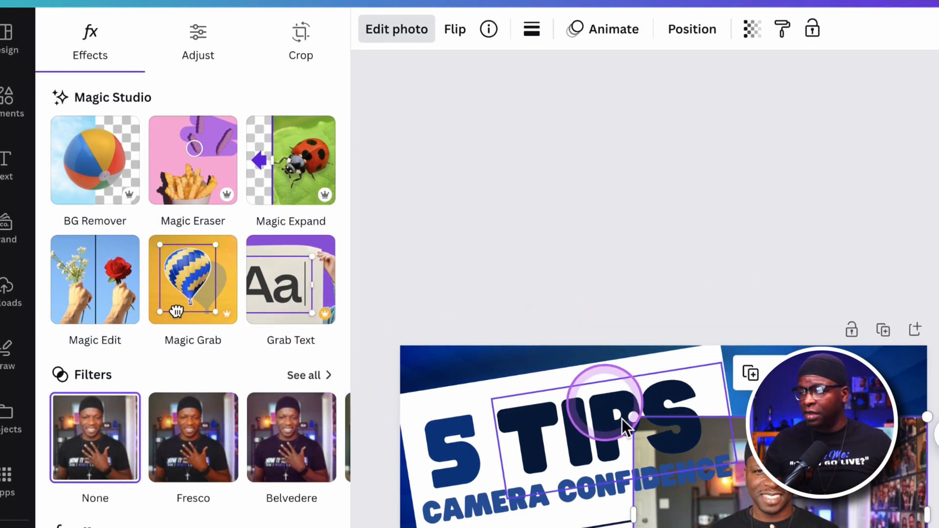
left_click(93, 170)
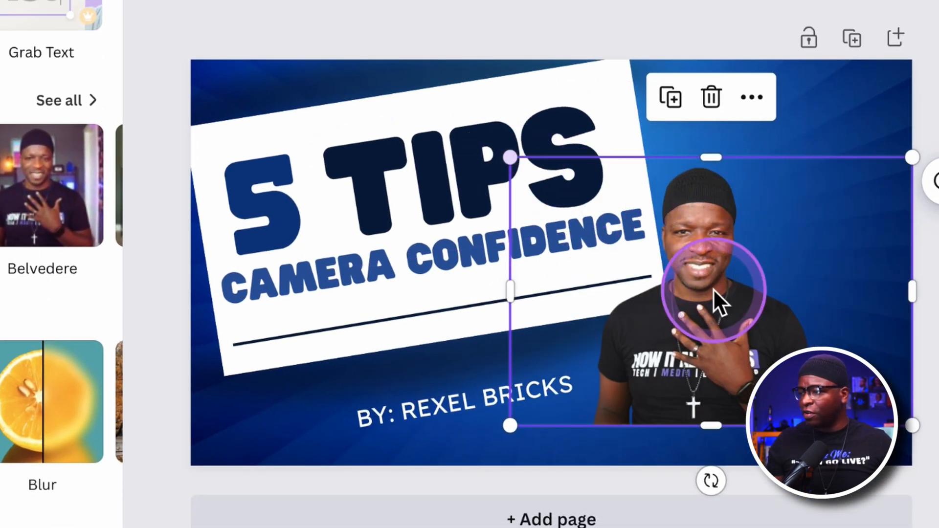
Crop the empty sides off the cut-out photo, enlarge it and align it to the design's bottom-right corner
left_click_drag(697, 345, 613, 385)
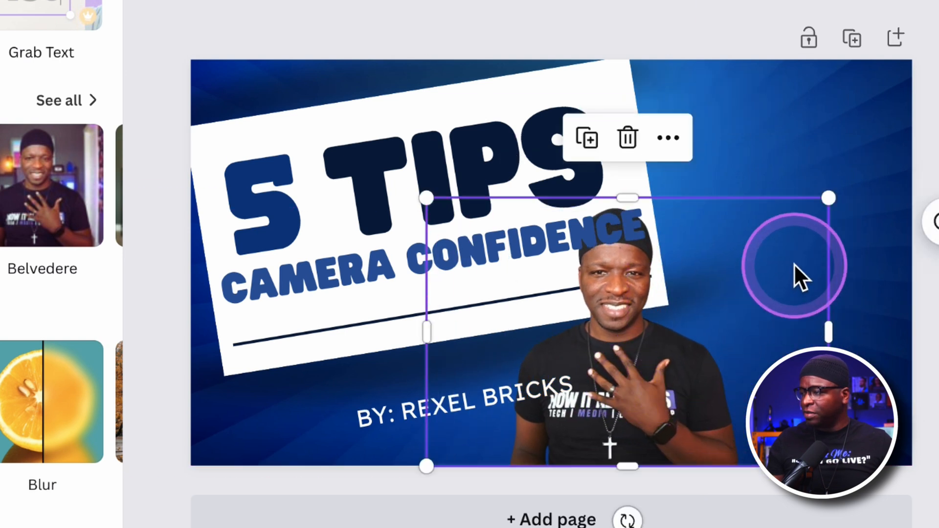
left_click_drag(825, 325, 743, 332)
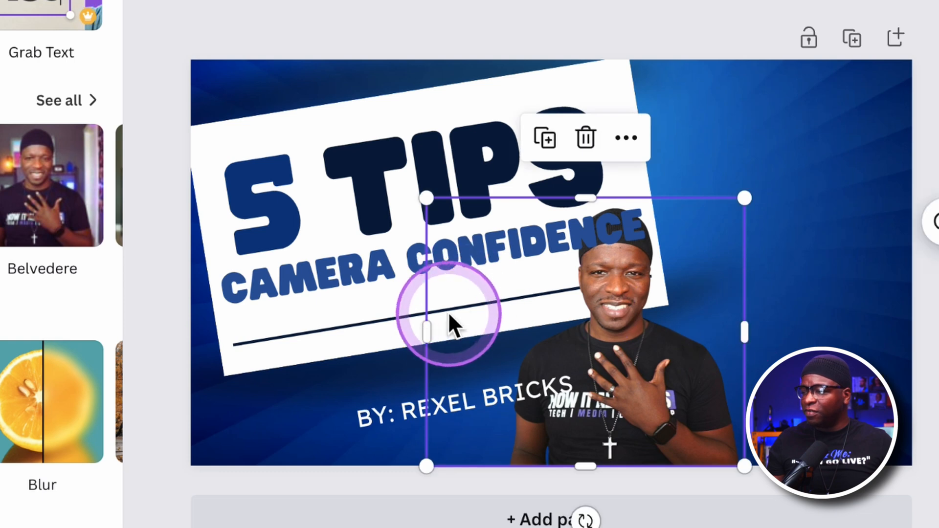
left_click_drag(427, 328, 503, 330)
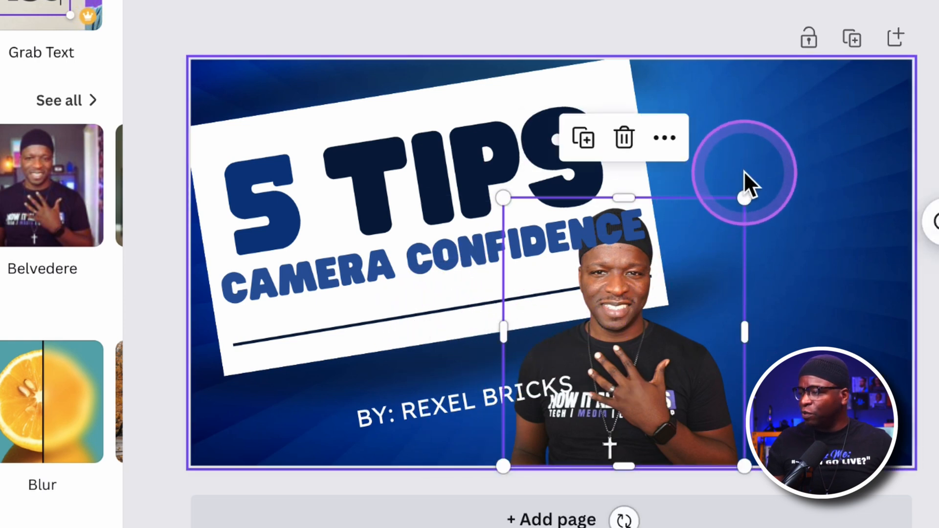
left_click_drag(740, 195, 841, 90)
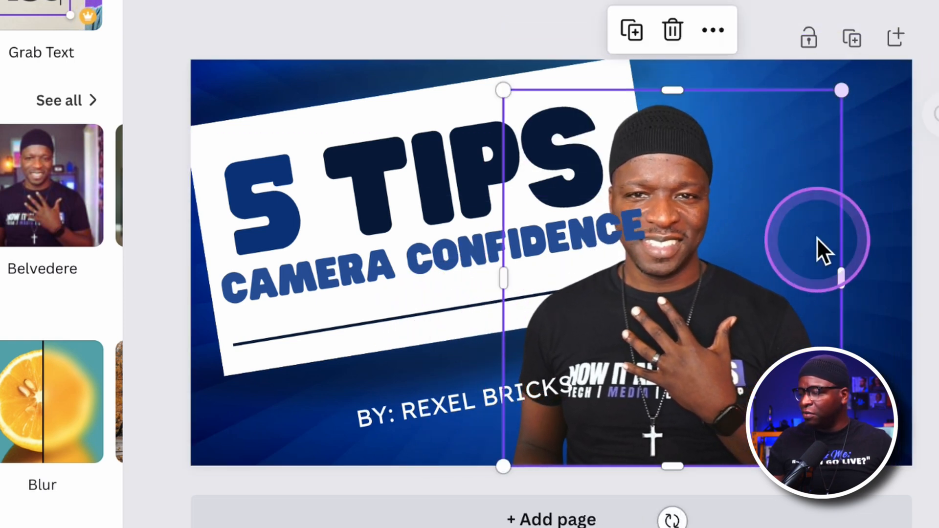
left_click_drag(721, 323, 786, 321)
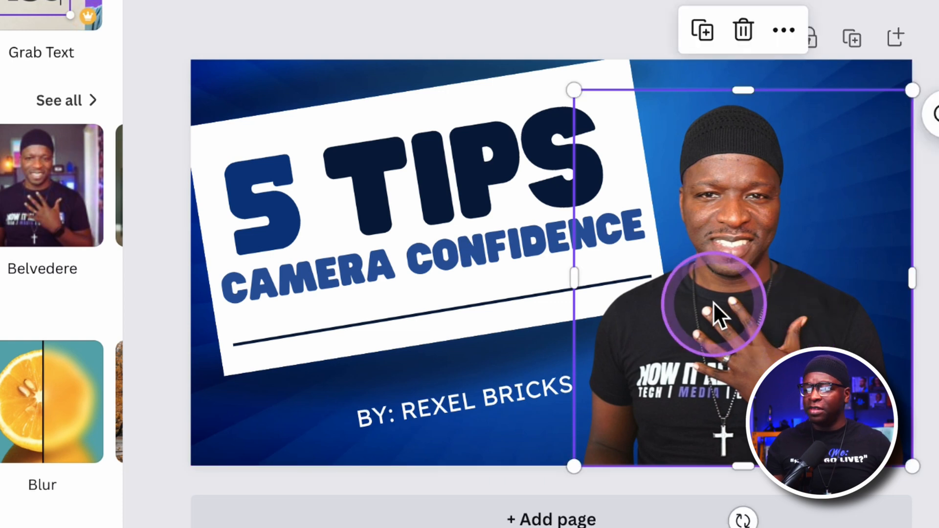
Replace the presenter's name after "BY:" in the byline with the host's full name
double_click(481, 398)
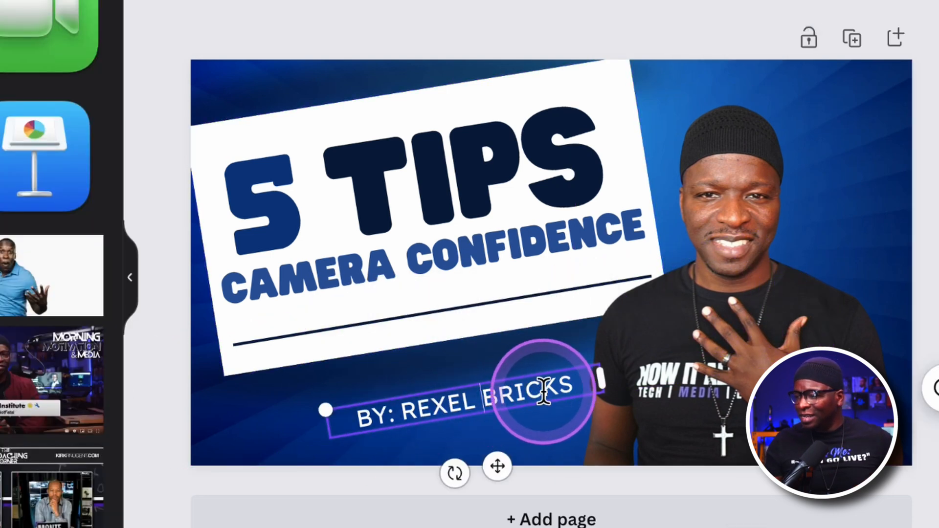
left_click_drag(596, 386, 402, 395)
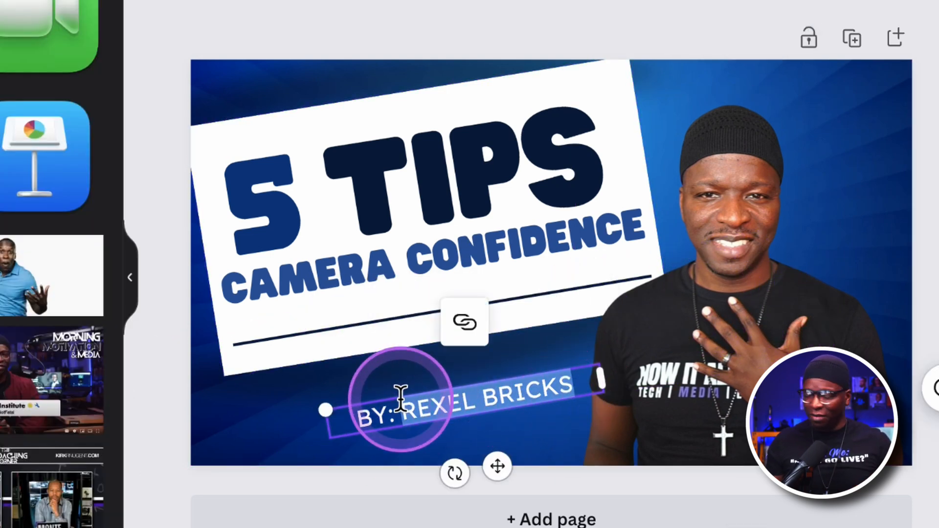
type("KIRK NUGENT")
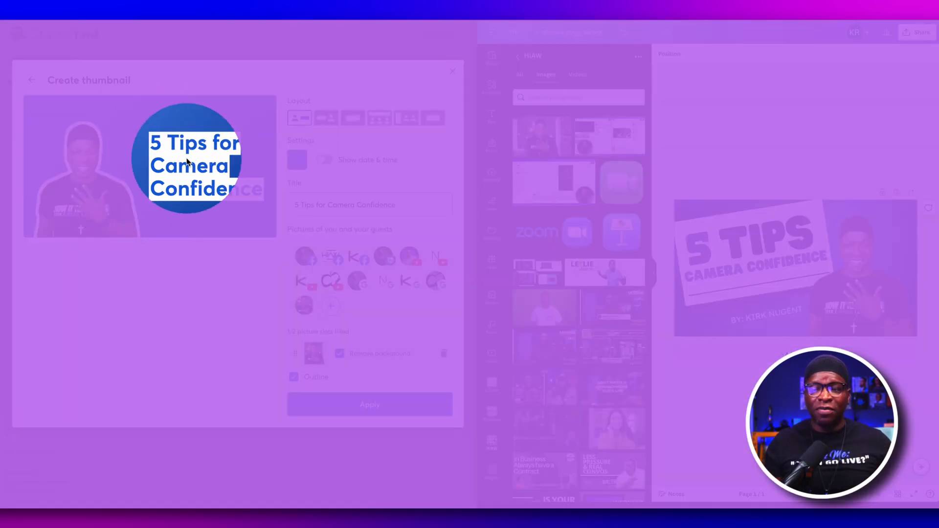
Switch to StreamYard and add "channels4_profile.jpg" from Downloads as the second thumbnail picture with its background removed
left_click(280, 245)
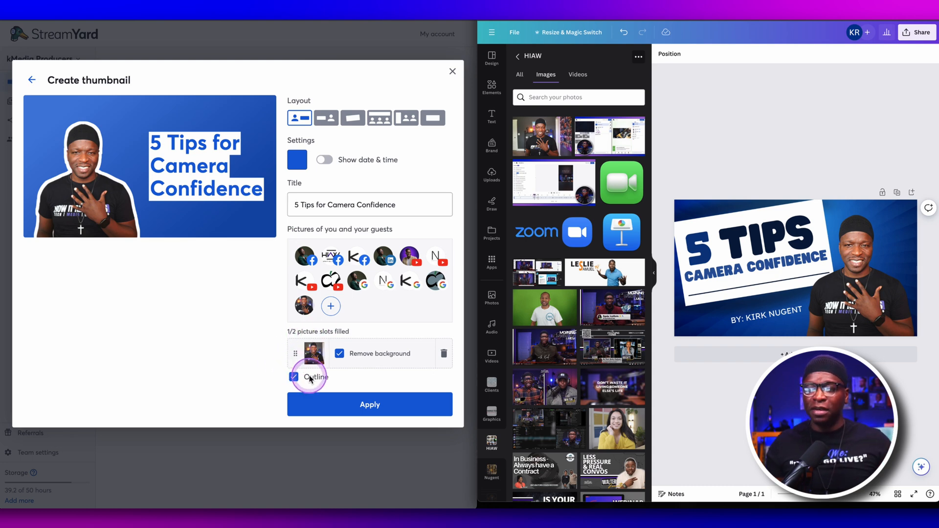
left_click(330, 307)
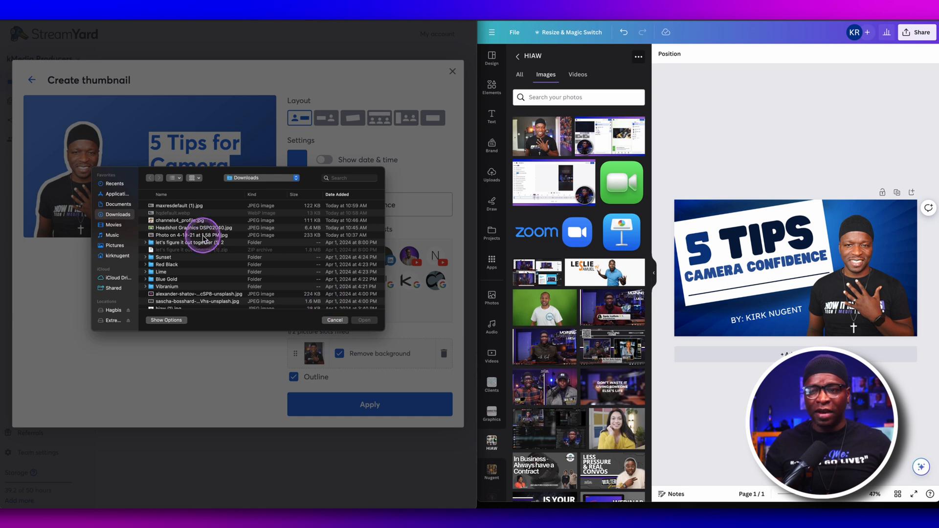
left_click(181, 221)
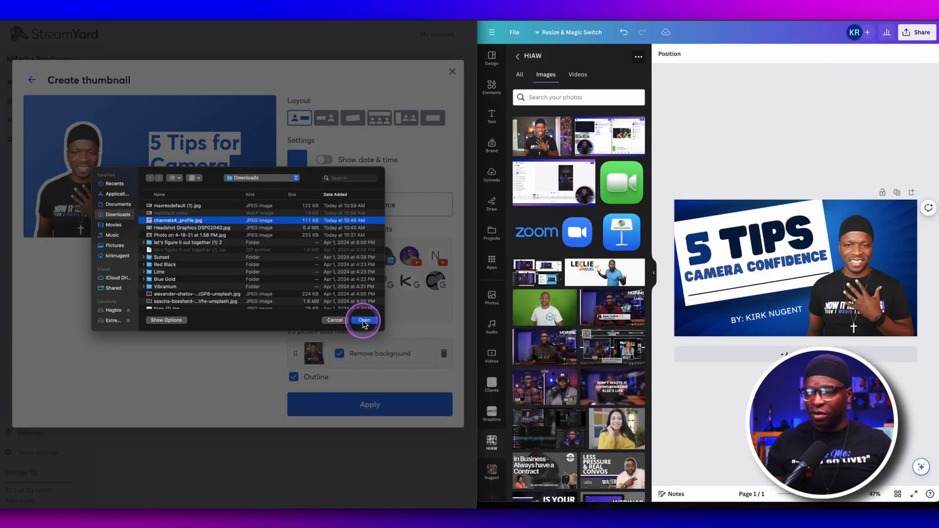
left_click(364, 320)
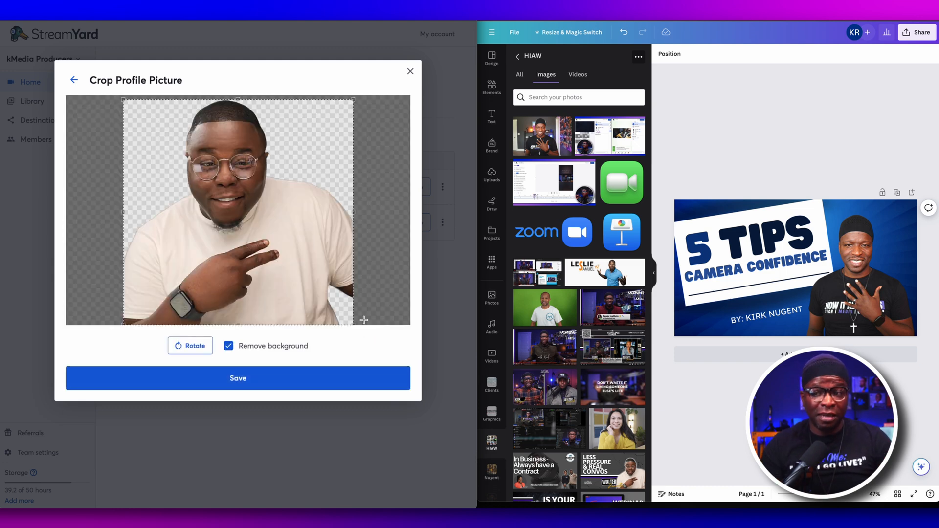
left_click(258, 382)
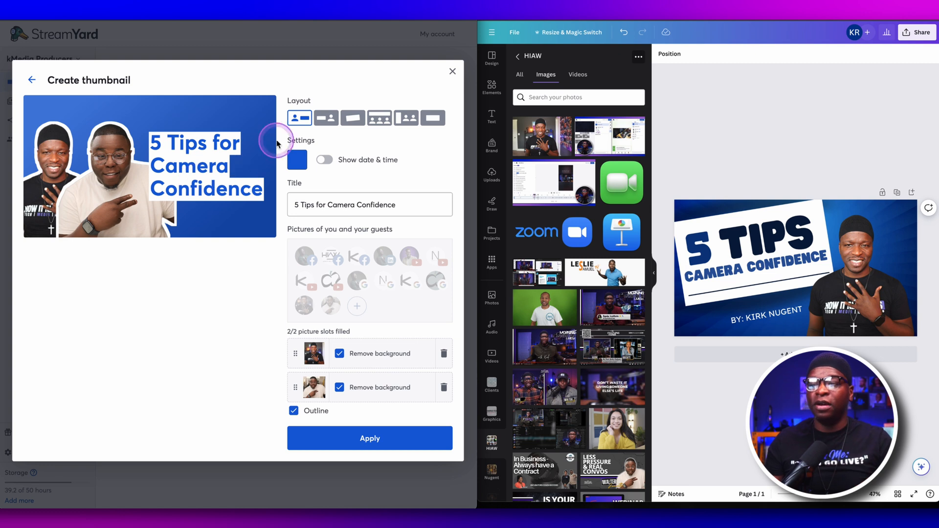
Use the two-person layout with the title left of the pictures, and move the guest's picture ahead of the host's
left_click(325, 119)
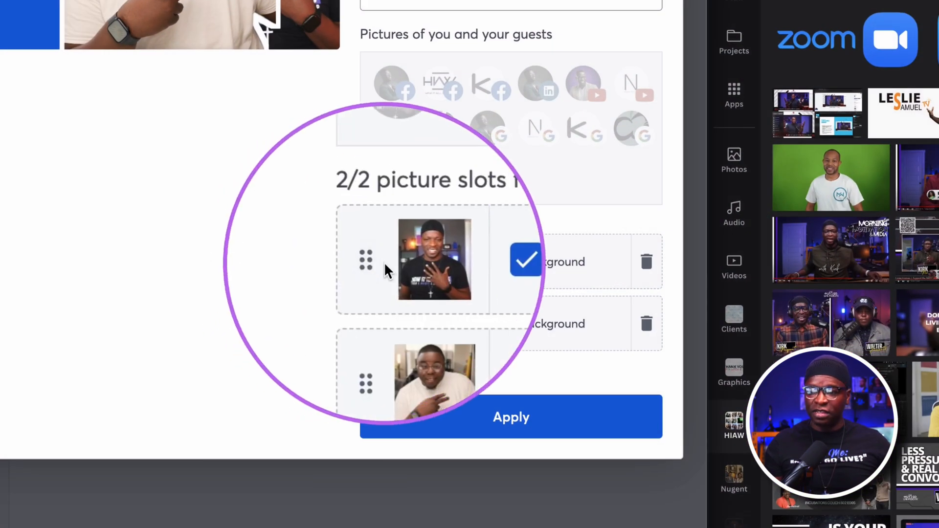
left_click_drag(375, 263, 383, 325)
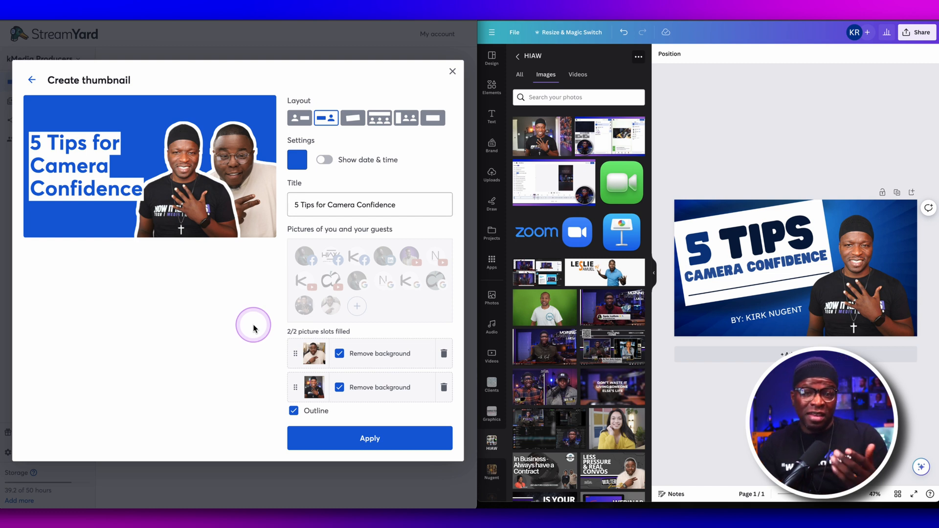
Try the four-person, slanted-title and patterned two-person layouts on the thumbnail
left_click(377, 120)
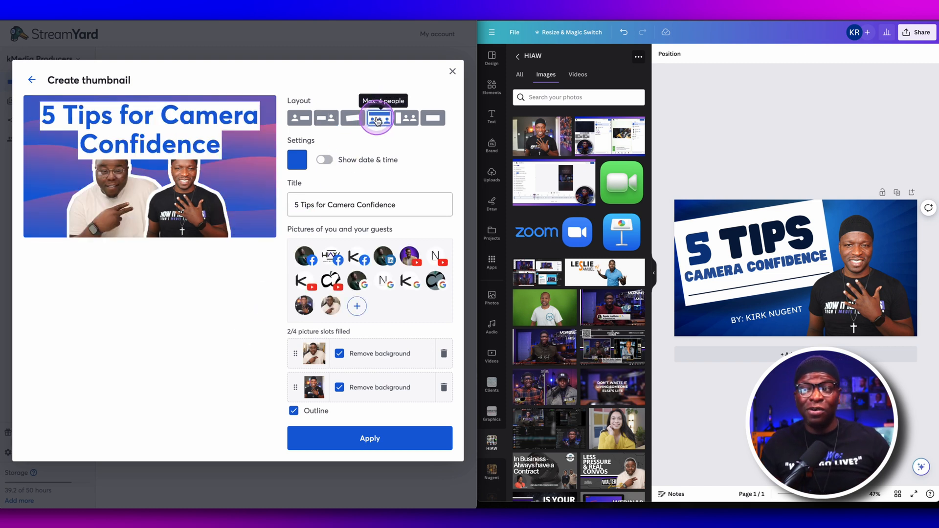
left_click(352, 119)
left_click(412, 120)
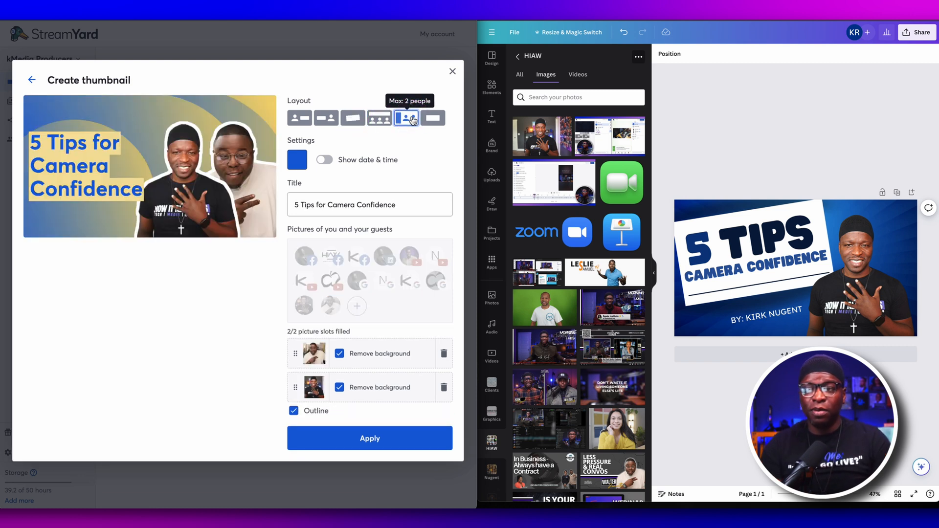
Try a purple thumbnail colour and settle on the blue #000bff
left_click(296, 159)
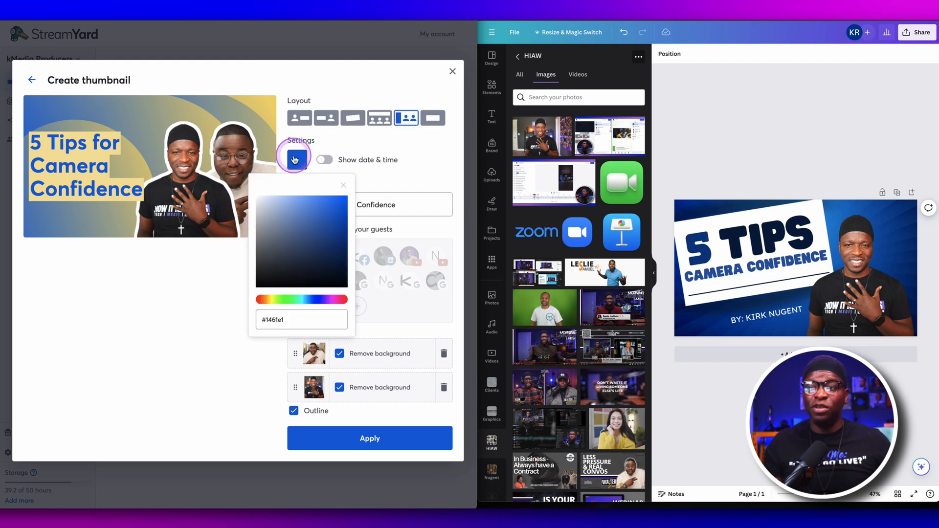
left_click(329, 301)
mouse_move(304, 215)
left_mouse_down()
mouse_move(321, 211)
mouse_move(342, 238)
mouse_move(309, 245)
mouse_move(305, 223)
left_mouse_up()
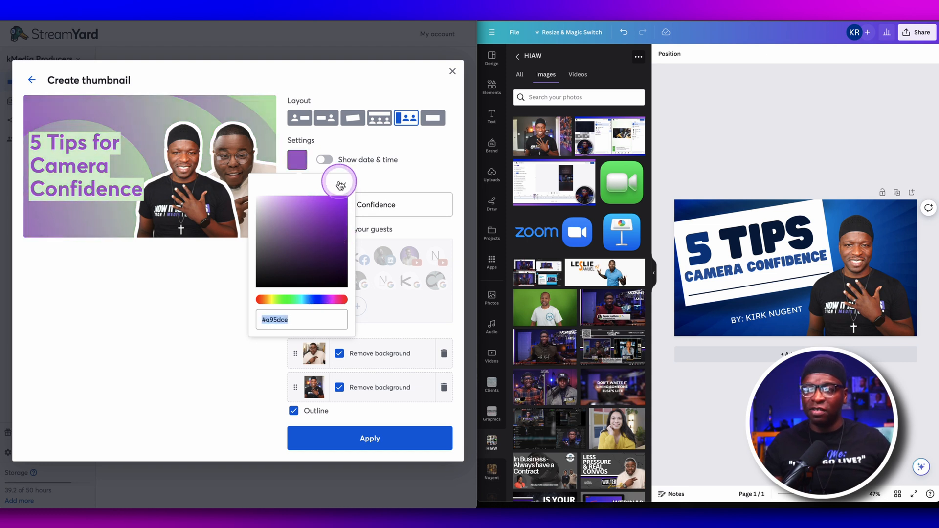
left_click_drag(309, 296, 318, 302)
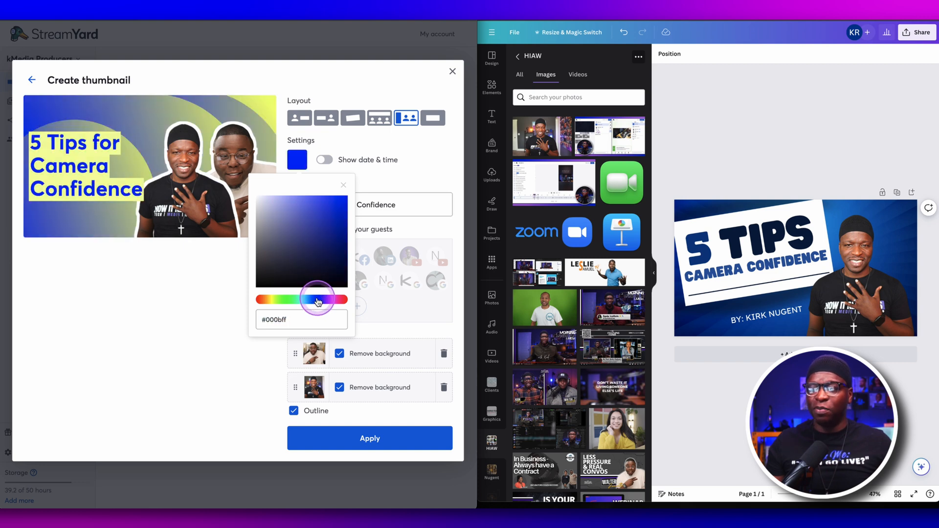
left_click(373, 179)
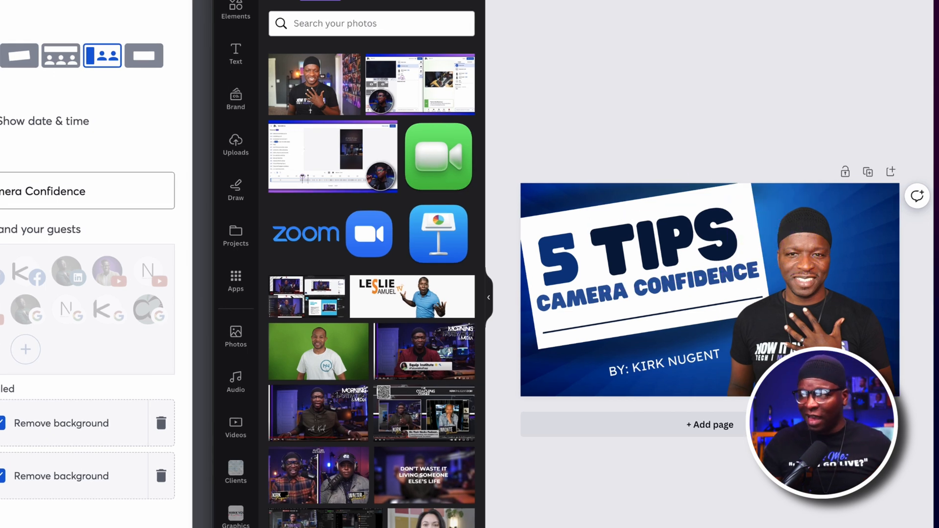
Switch to Canva and upload "channels4_profile.jpg" from Downloads into the HIAW folder after previewing it
left_click(361, 4)
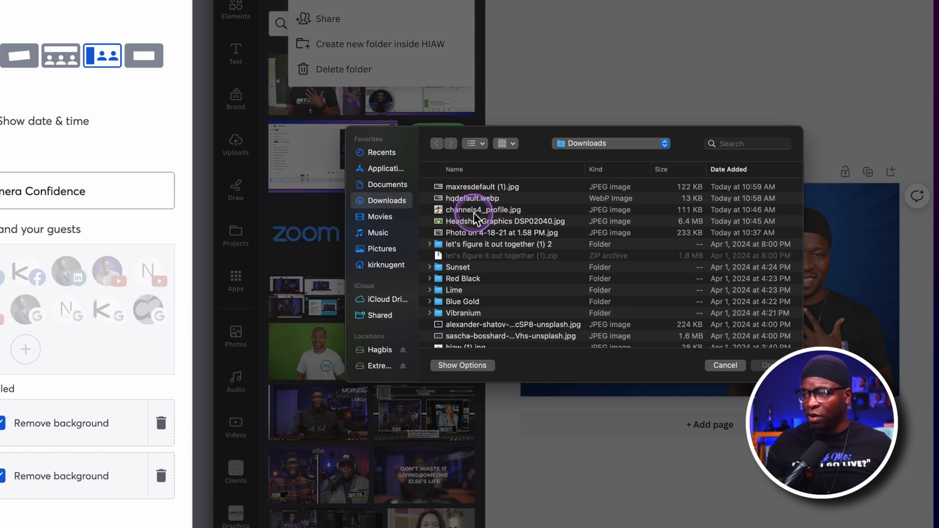
left_click(477, 212)
key("space")
key("space")
left_click(768, 365)
left_click(382, 94)
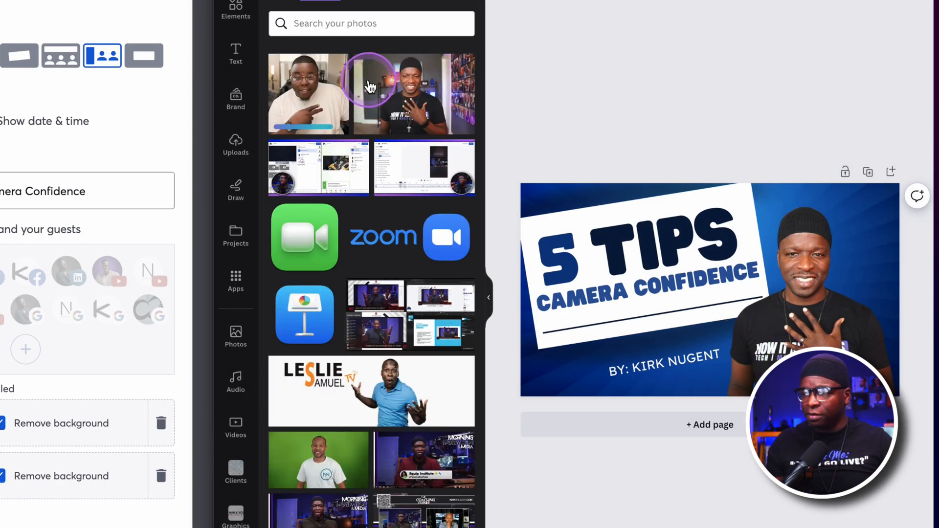
Place the uploaded guest photo on the design and remove its background with BG Remover
left_click(312, 91)
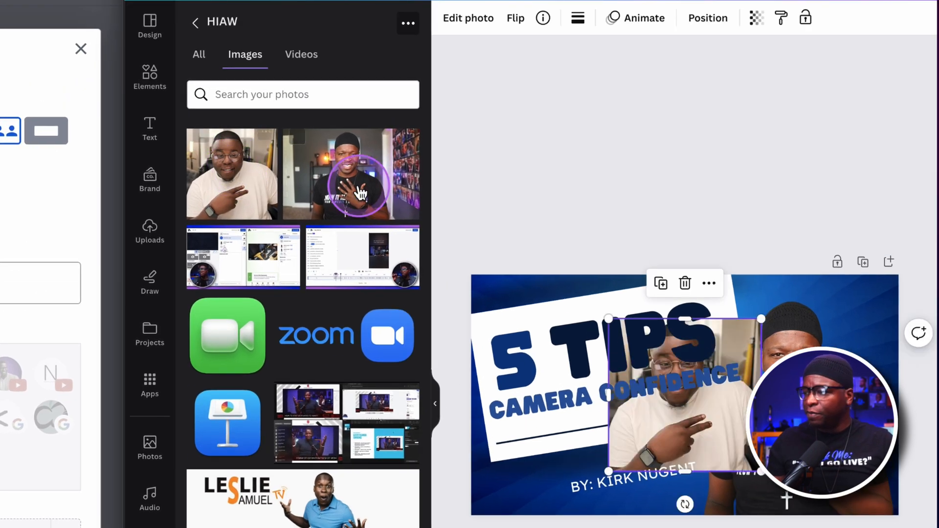
left_click(468, 18)
left_click(234, 136)
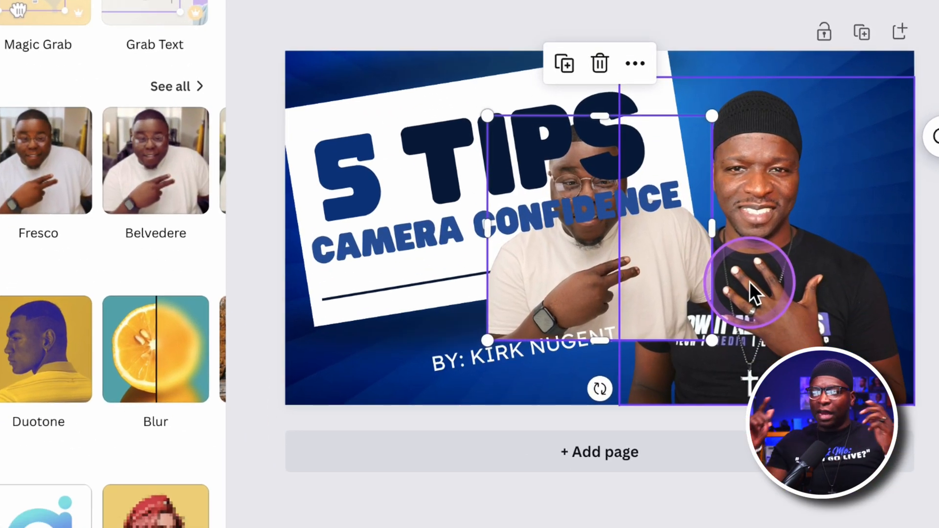
Move the guest's photo to the design's bottom-right corner, and shrink the host's photo and place it beside the guest
left_click_drag(624, 268, 762, 319)
left_click_drag(677, 314, 585, 295)
left_click_drag(822, 75, 746, 160)
left_click(839, 279)
left_click_drag(838, 279, 832, 323)
Layer the guest's photo directly behind the host's, and shift the host's photo right to overlap the guest
right_click(749, 313)
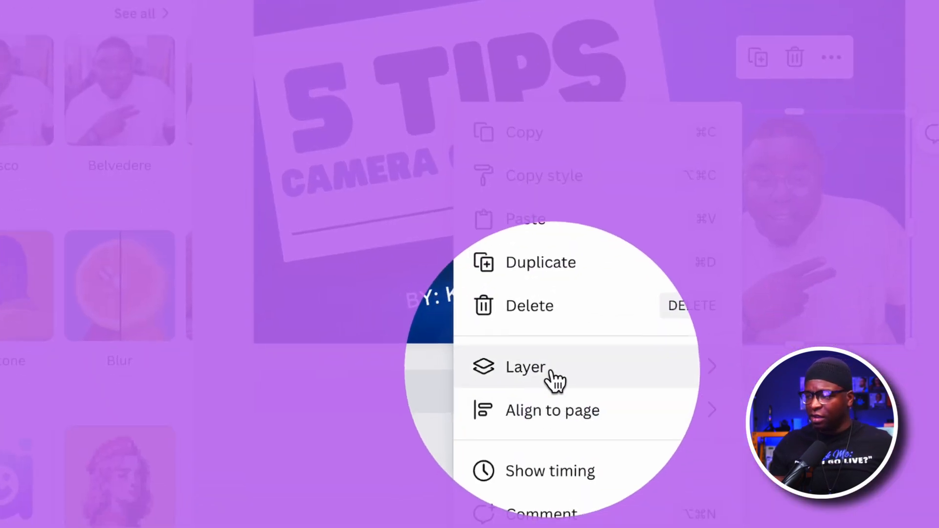
left_click(562, 429)
left_click(721, 420)
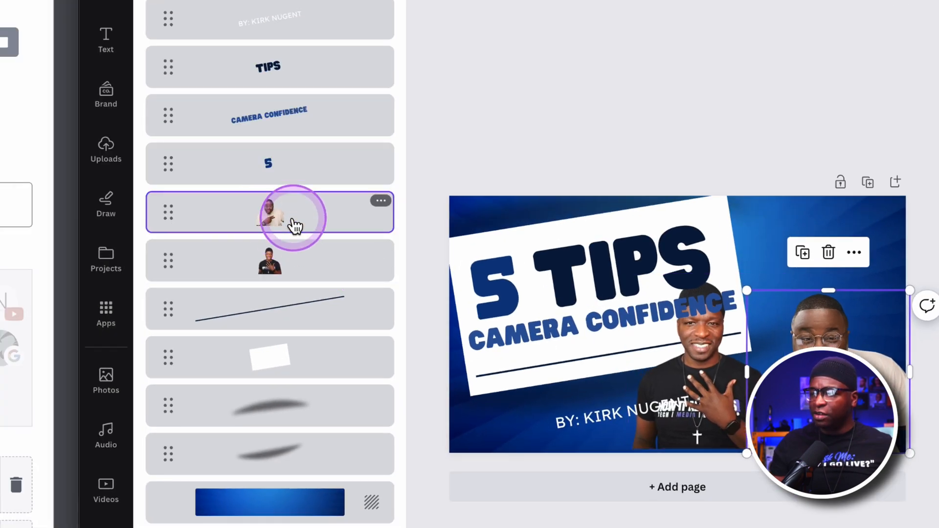
left_click_drag(295, 226, 292, 283)
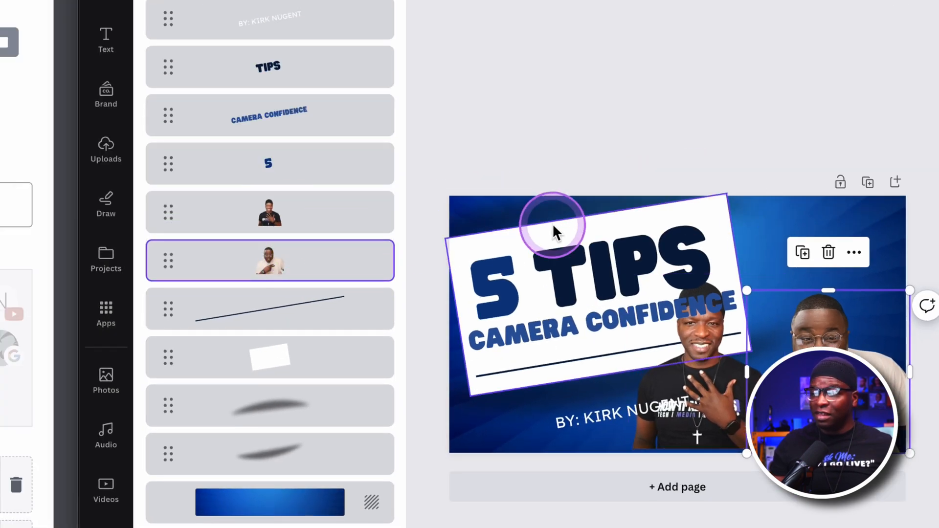
left_click(740, 115)
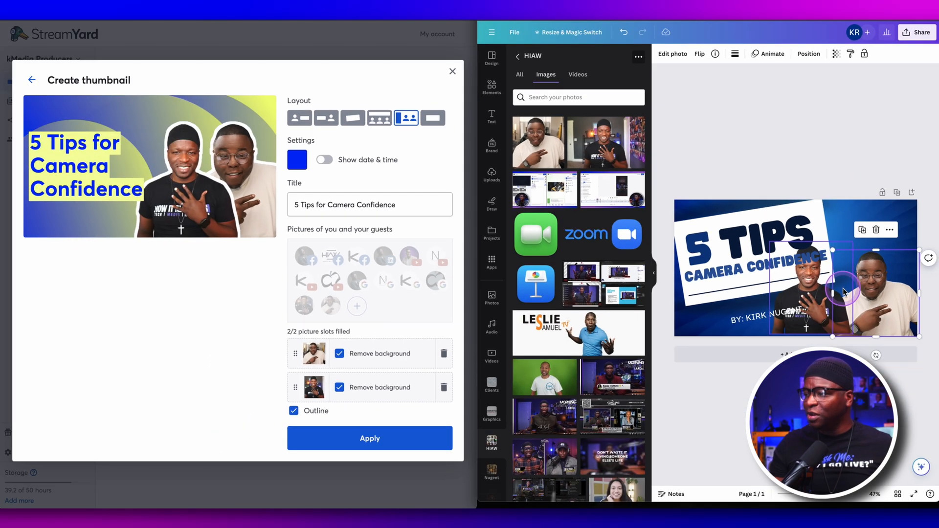
left_click_drag(873, 283, 876, 282)
left_click_drag(822, 295, 845, 292)
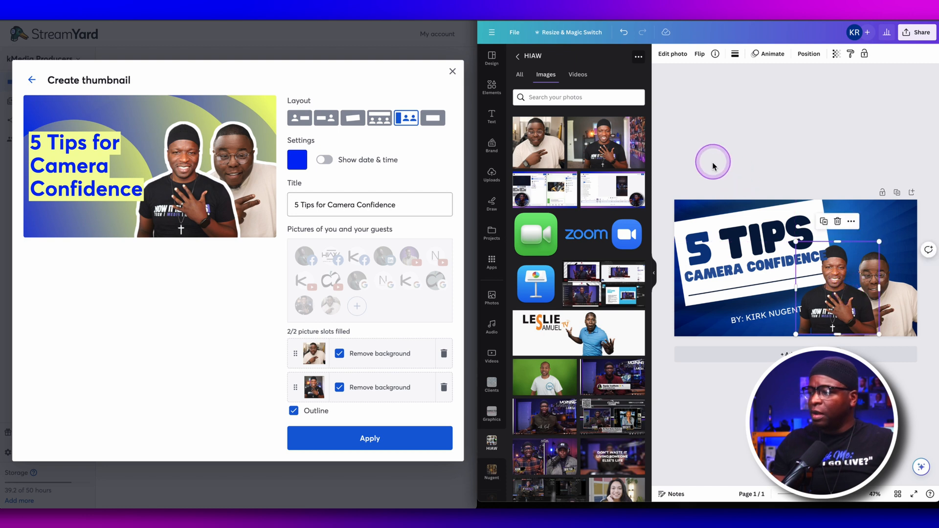
Select the title text together with its line and white card, scale them down and move them toward the top-left corner
left_click_drag(684, 175, 789, 284)
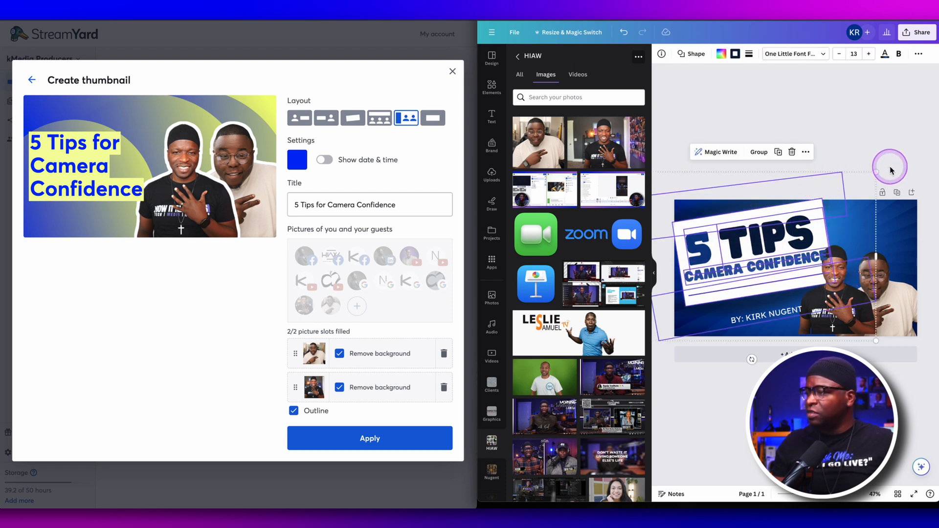
left_click_drag(880, 174, 845, 192)
left_click_drag(720, 221, 727, 207)
left_click(814, 115)
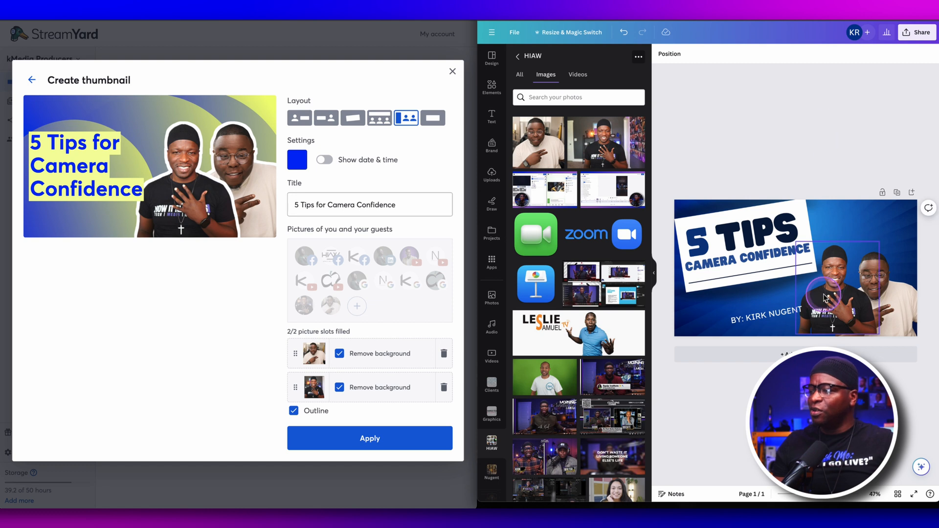
Move the byline up and left beneath the title card, and nudge the host's photo slightly left
left_click_drag(758, 314, 737, 301)
left_click_drag(839, 308, 829, 309)
left_click(840, 100)
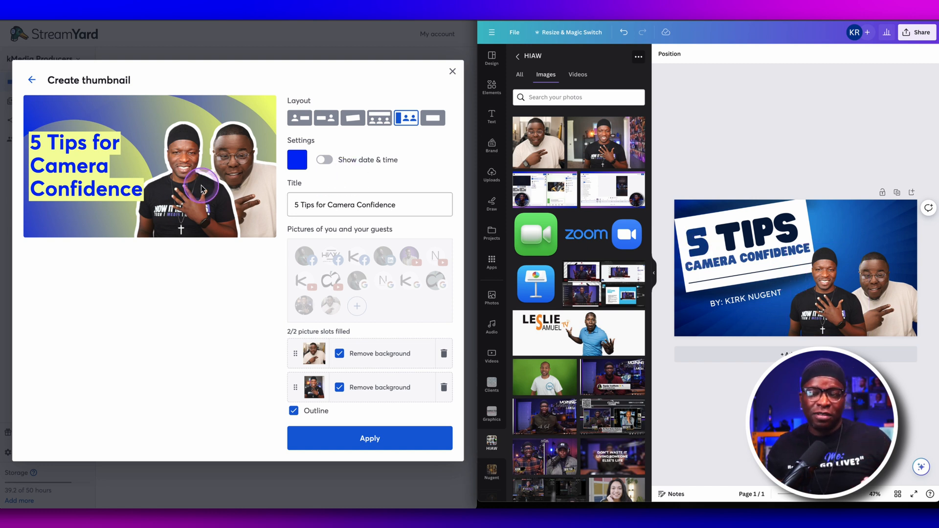
Switch to StreamYard and return the thumbnail to the plain-background two-person layout with the title on the left
left_click(301, 120)
left_click(325, 119)
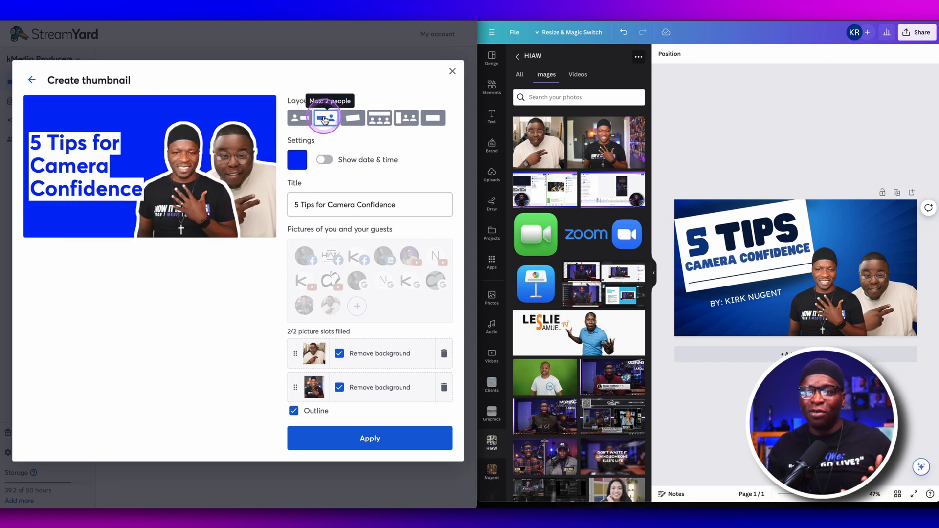